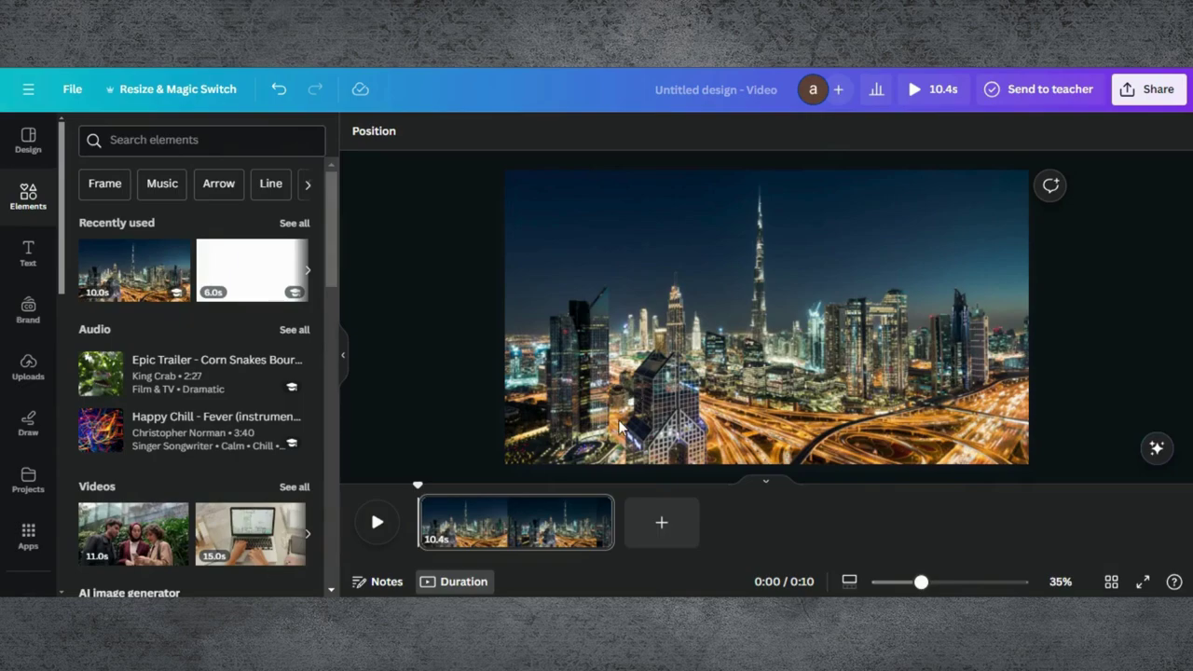
- Add a blank page after the city skyline video and place a square shape on it
{"action": "left_click", "coordinate": [663, 523]}
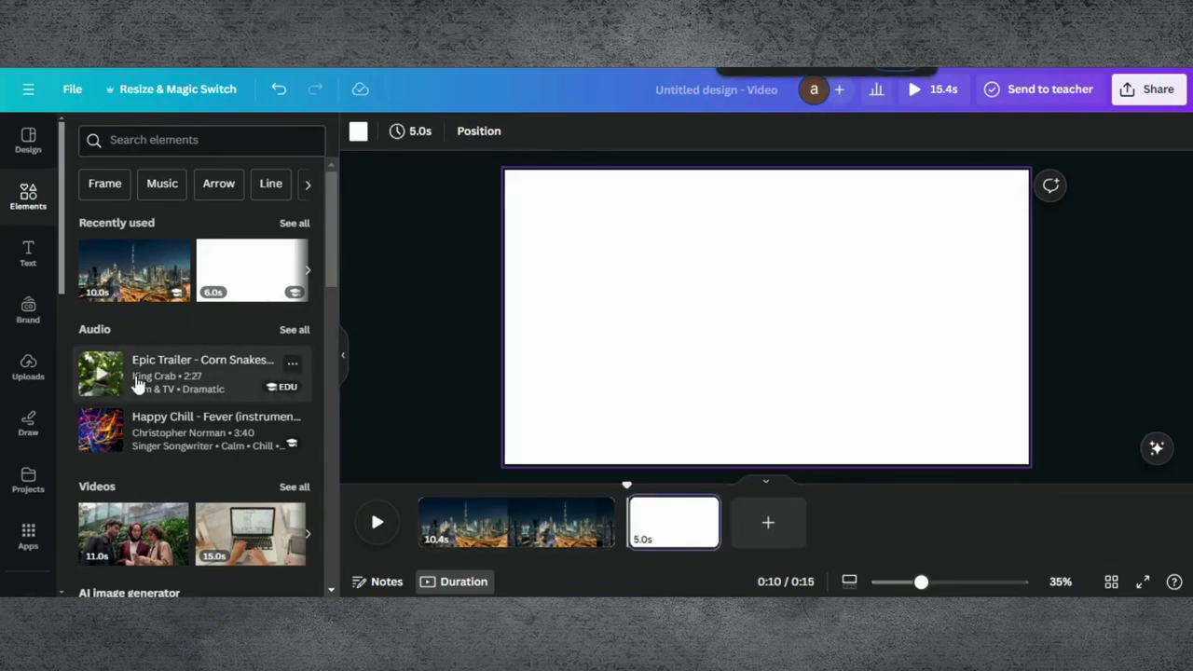
{"action": "scroll", "coordinate": [135, 382], "scroll_direction": "down", "scroll_amount": 6}
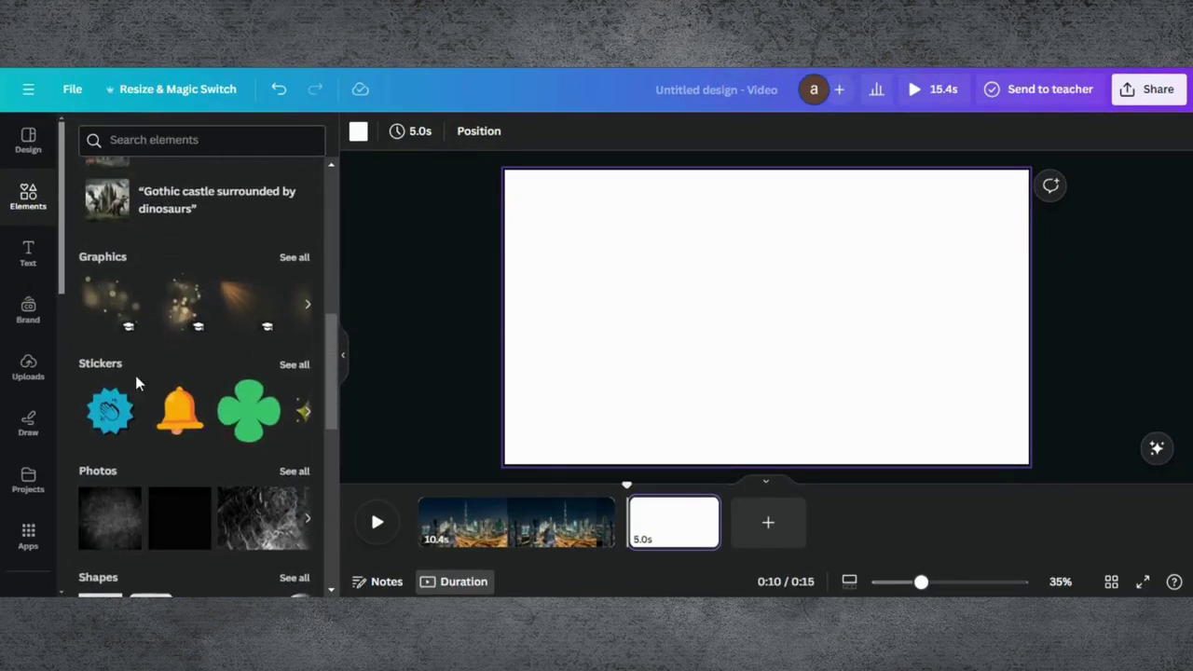
{"action": "scroll", "coordinate": [135, 384], "scroll_direction": "down", "scroll_amount": 5}
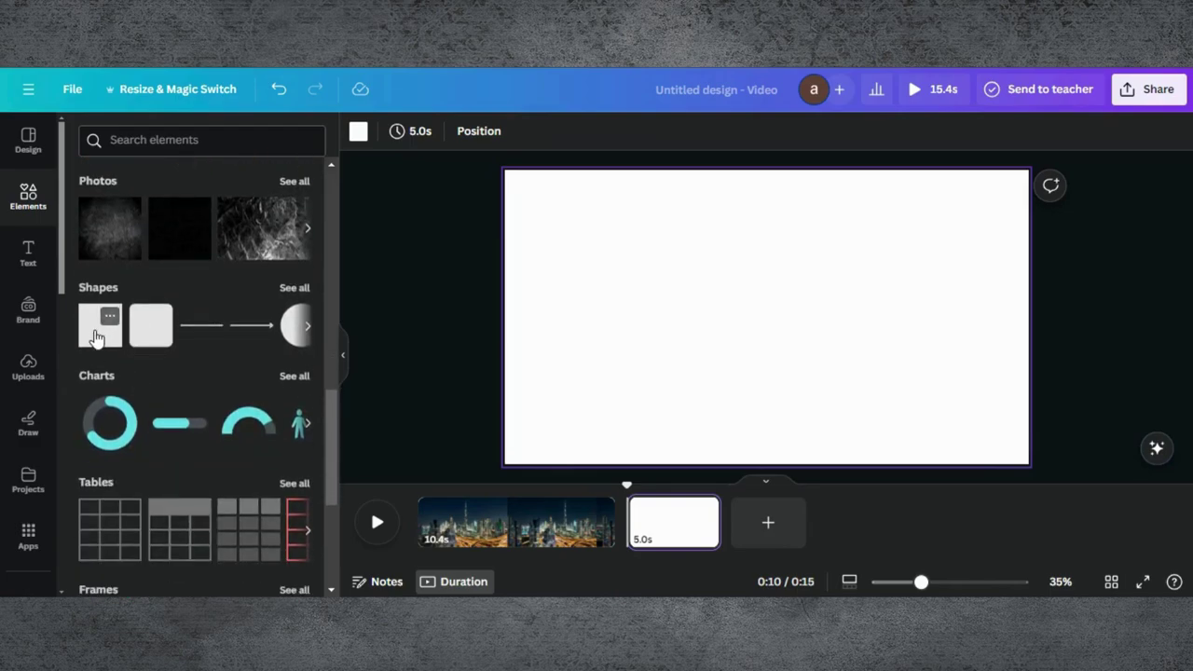
{"action": "left_click", "coordinate": [95, 332]}
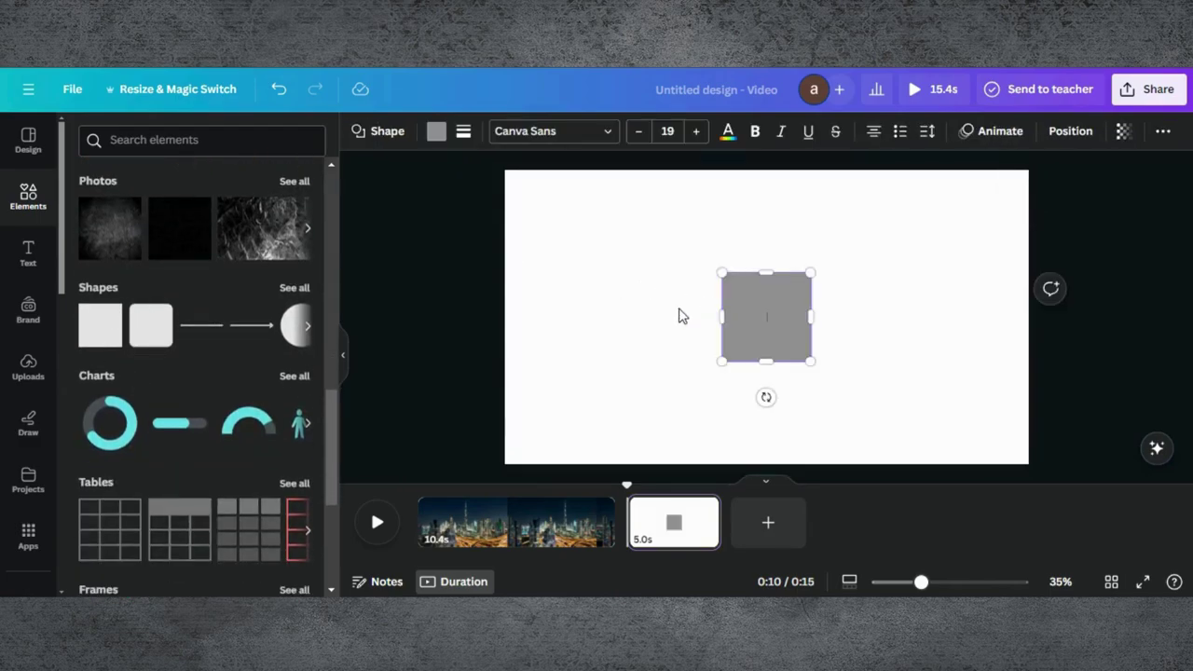
- Enlarge the square into a wide rectangle that leaves an even margin around it, and centre it on the page
{"action": "left_click_drag", "start_coordinate": [723, 273], "coordinate": [543, 205]}
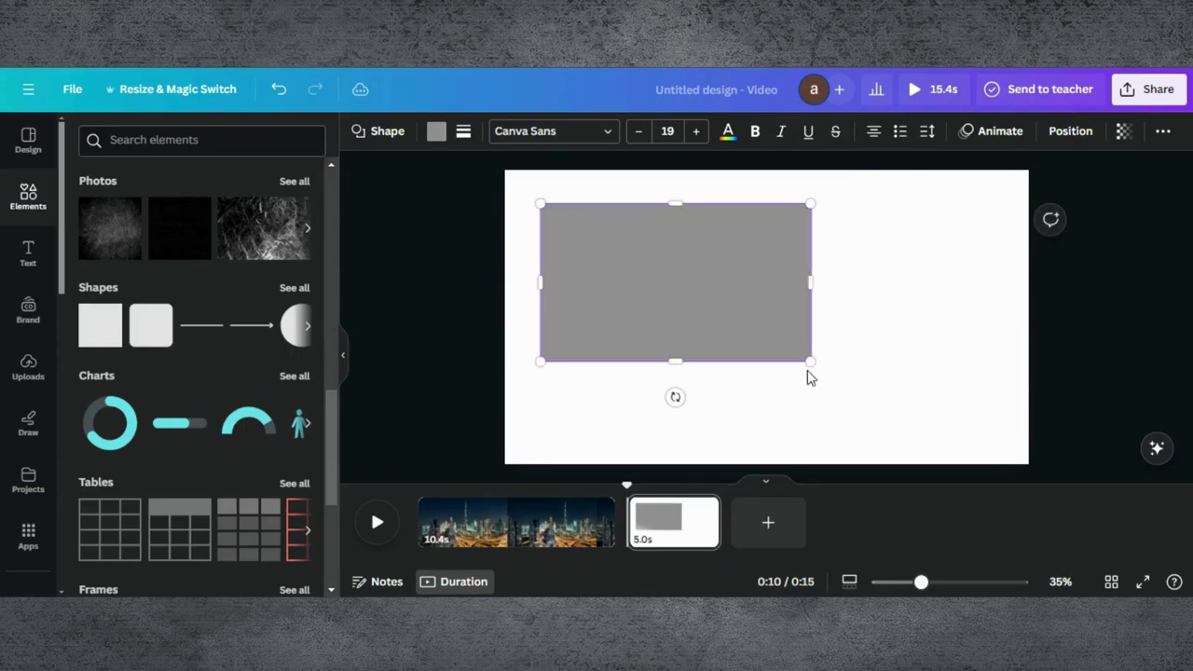
{"action": "left_click_drag", "start_coordinate": [812, 362], "coordinate": [989, 426]}
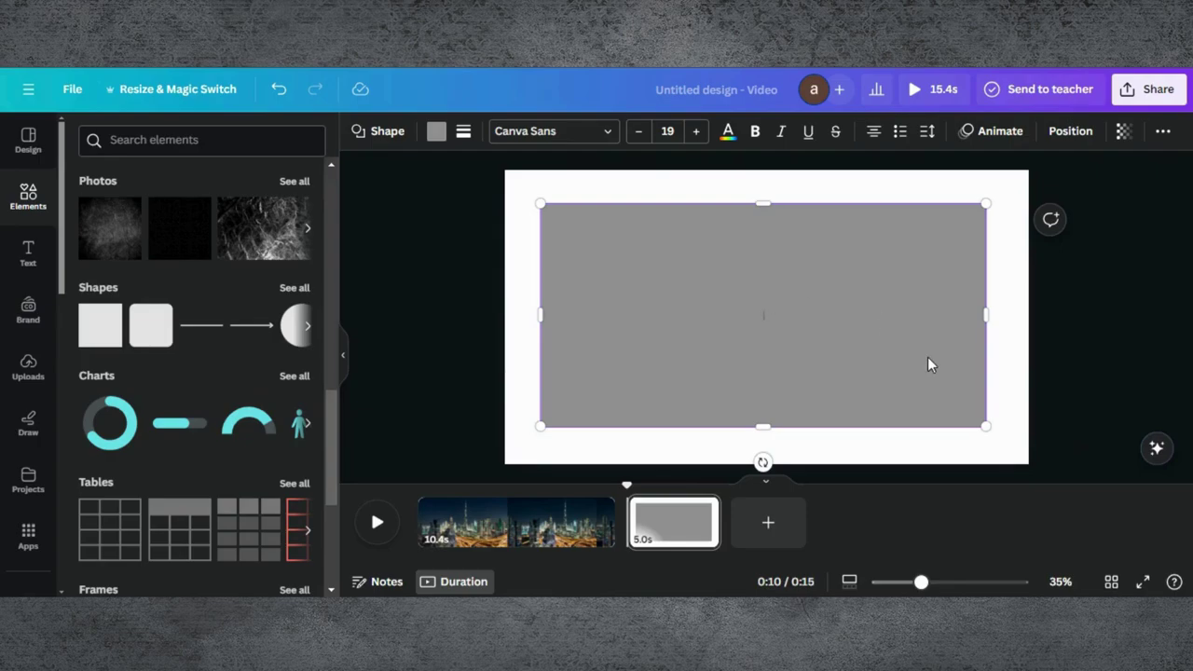
{"action": "left_click", "coordinate": [1087, 382]}
{"action": "left_click_drag", "start_coordinate": [747, 325], "coordinate": [749, 328]}
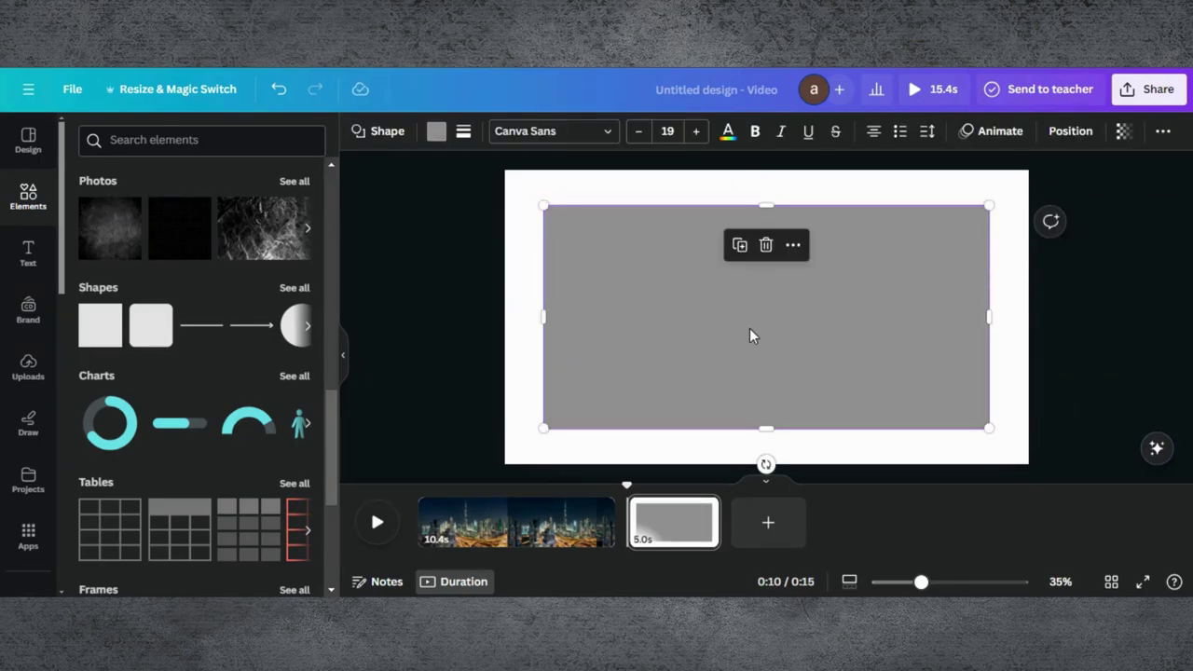
- Add a heading over the rectangle with the text "DUBAI"
{"action": "left_click", "coordinate": [25, 266]}
{"action": "left_click", "coordinate": [226, 312]}
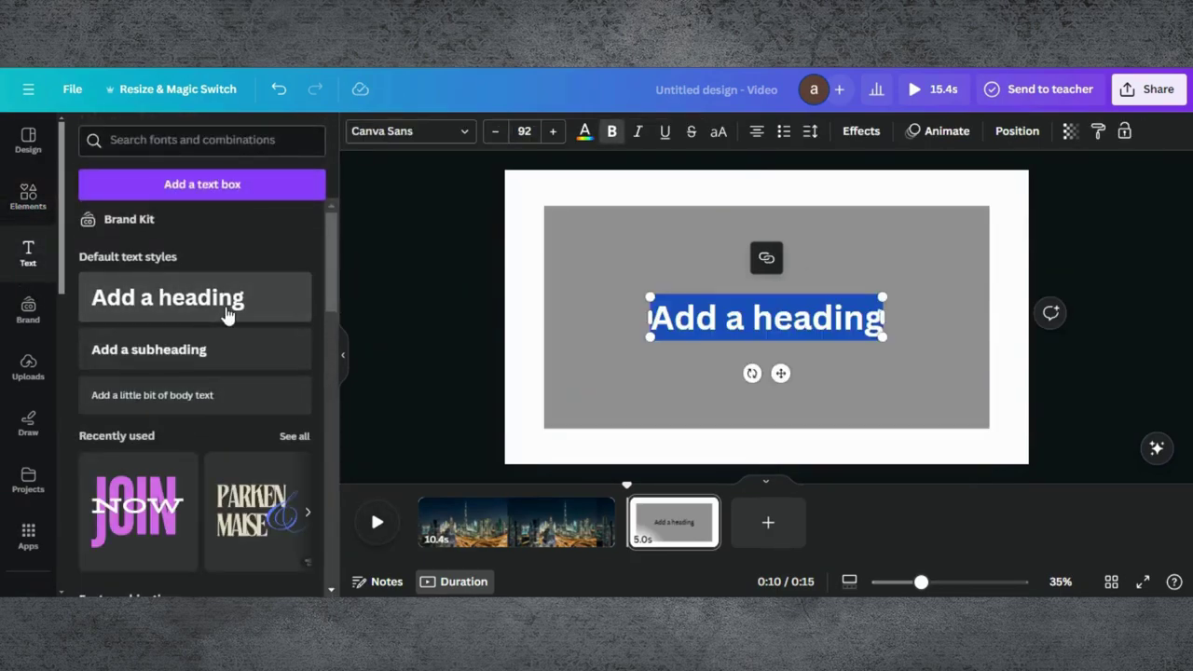
{"action": "type", "text": "DUBAI"}
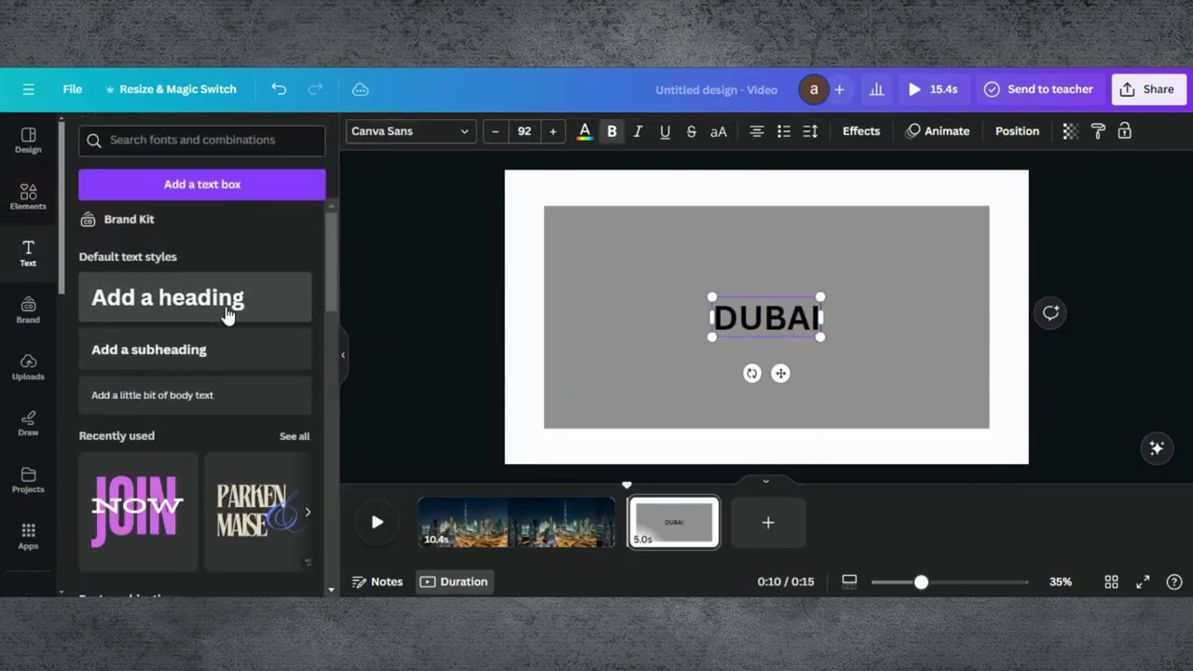
- Set the DUBAI heading's font to Anton and enlarge it to size 540 so it nearly fills the rectangle
{"action": "left_click", "coordinate": [467, 132]}
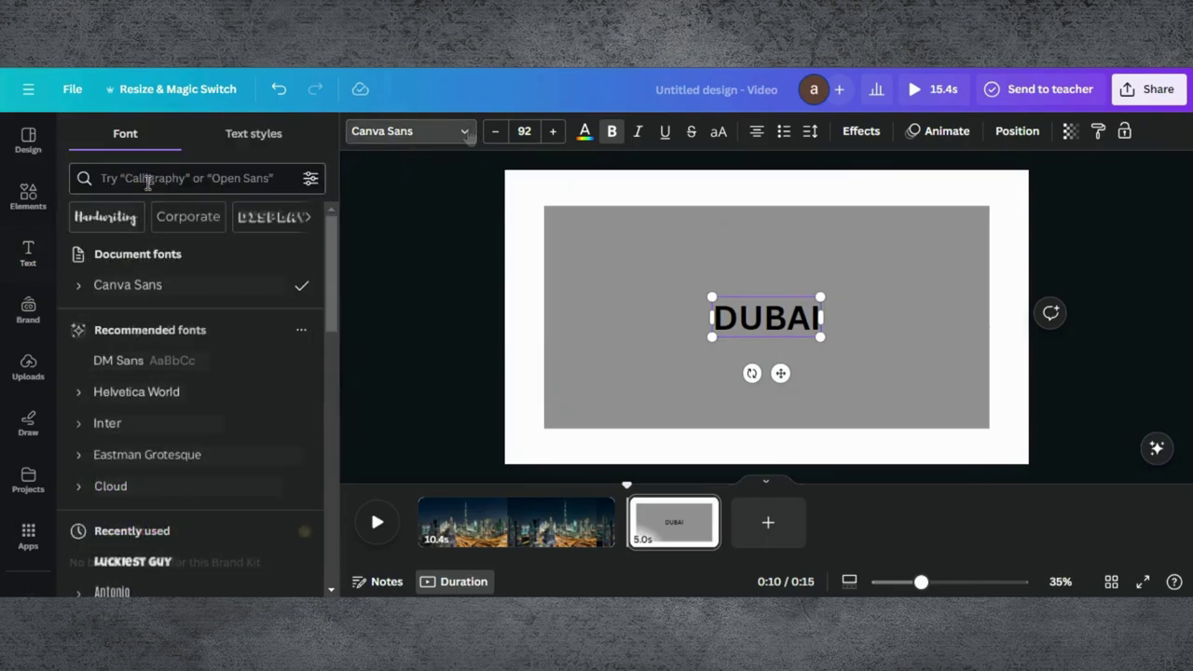
{"action": "left_click", "coordinate": [154, 177]}
{"action": "type", "text": "anton"}
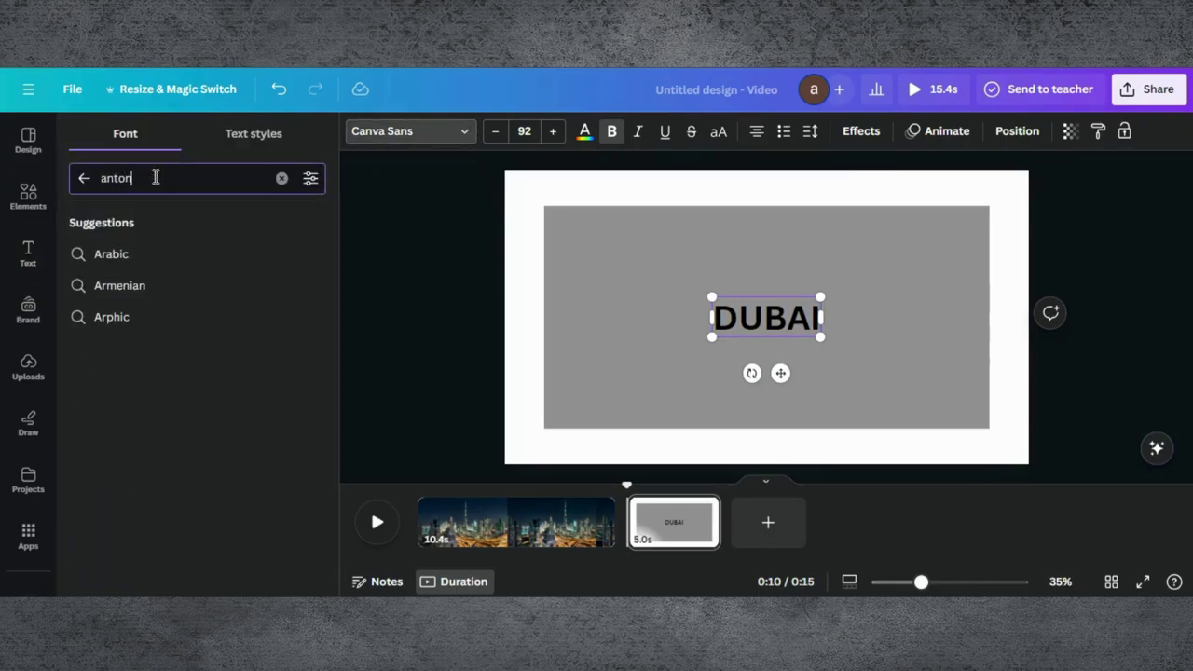
{"action": "key", "text": "Return"}
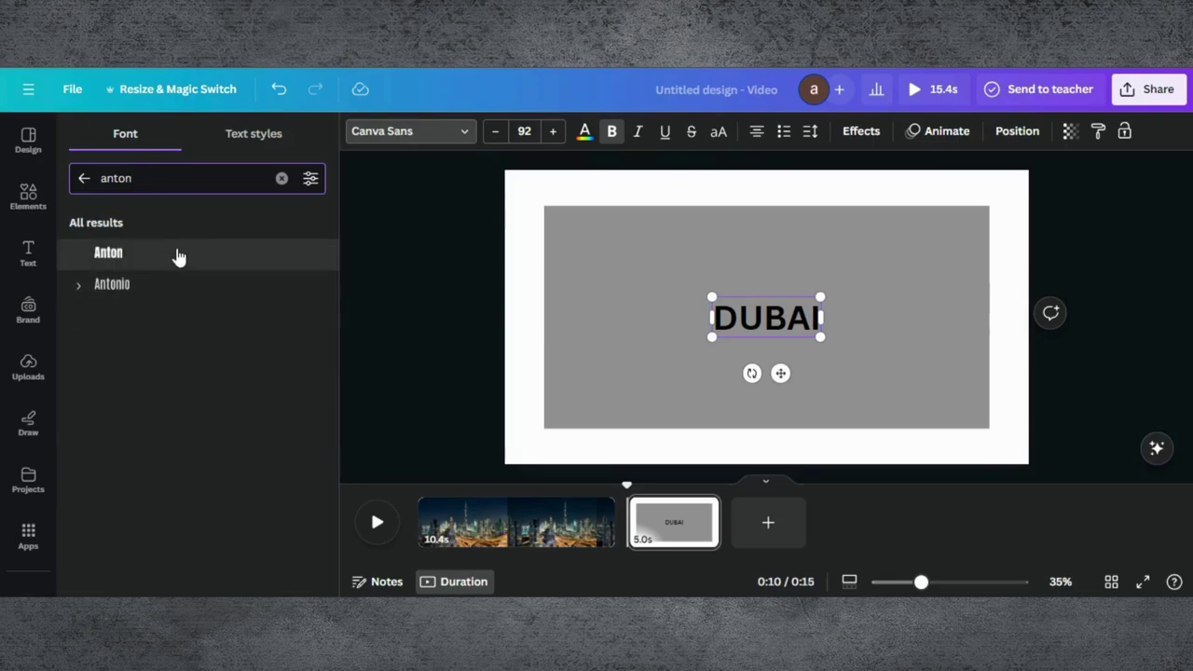
{"action": "left_click", "coordinate": [163, 255]}
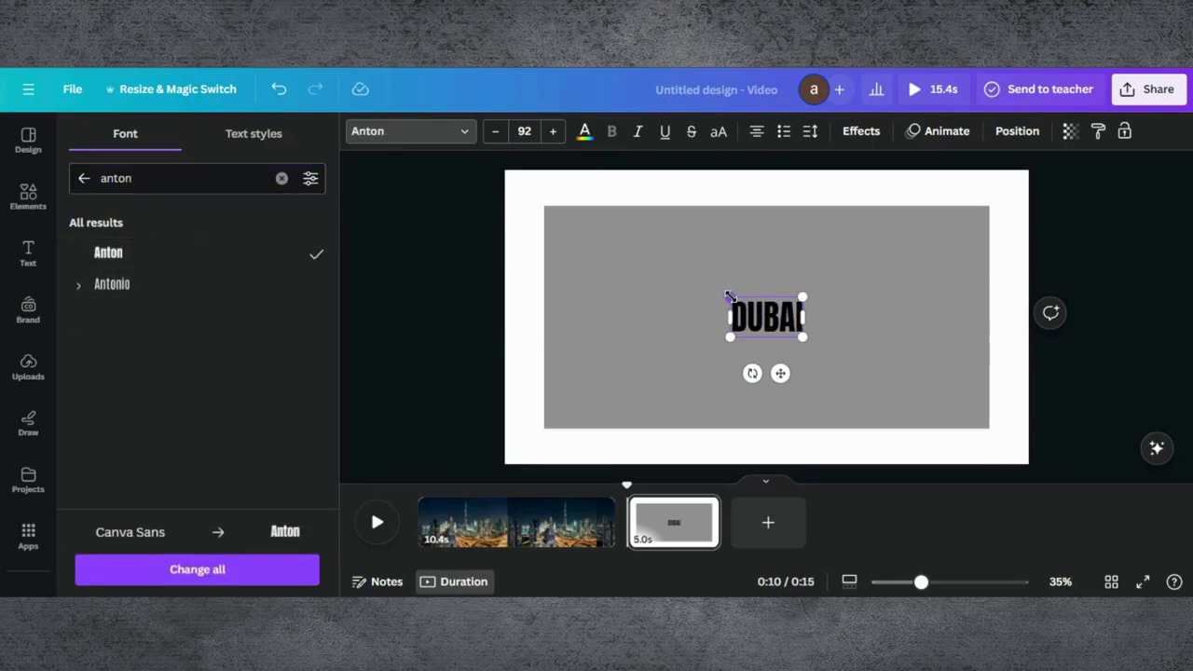
{"action": "left_click_drag", "start_coordinate": [730, 297], "coordinate": [542, 243]}
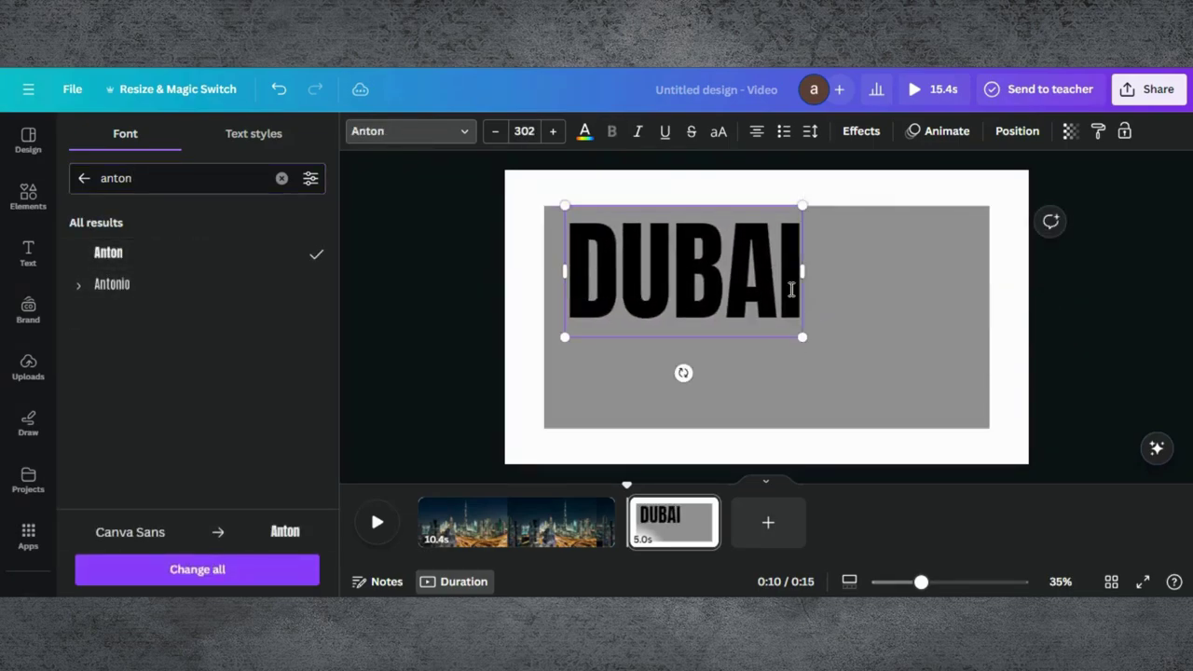
{"action": "left_click_drag", "start_coordinate": [871, 343], "coordinate": [1006, 406]}
- Fill the grey rectangle behind the heading with black
{"action": "left_click", "coordinate": [550, 220]}
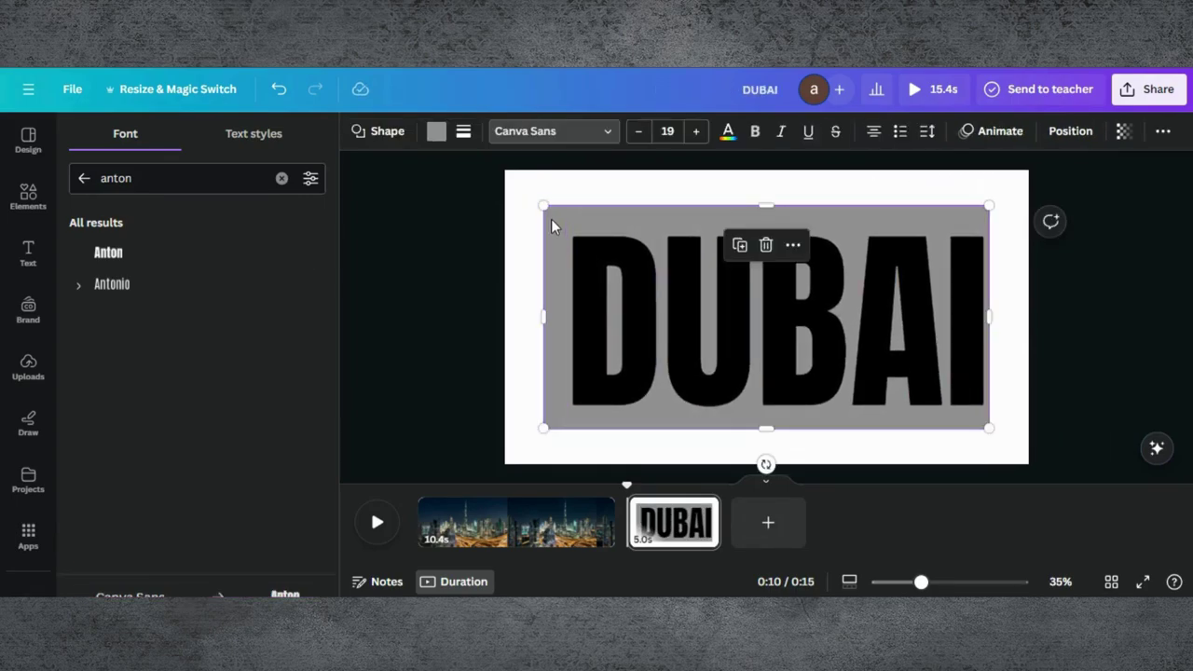
{"action": "left_click", "coordinate": [436, 131]}
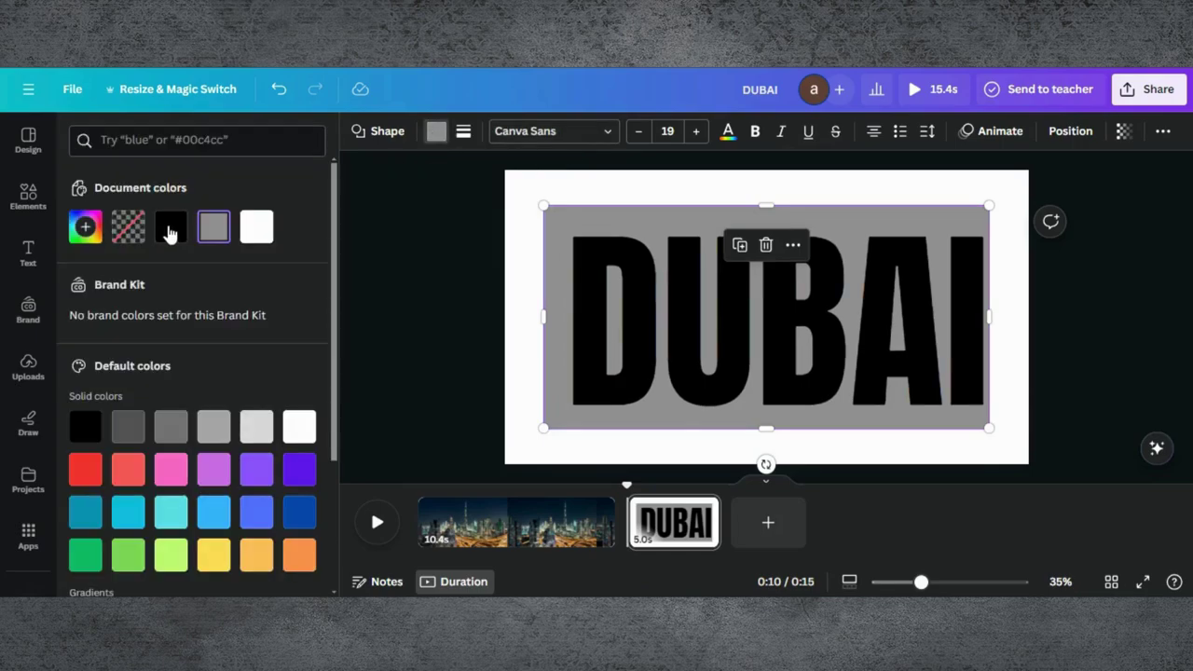
{"action": "left_click", "coordinate": [171, 232]}
- Change the DUBAI heading's colour to white and centre it on the black rectangle
{"action": "left_click", "coordinate": [675, 339]}
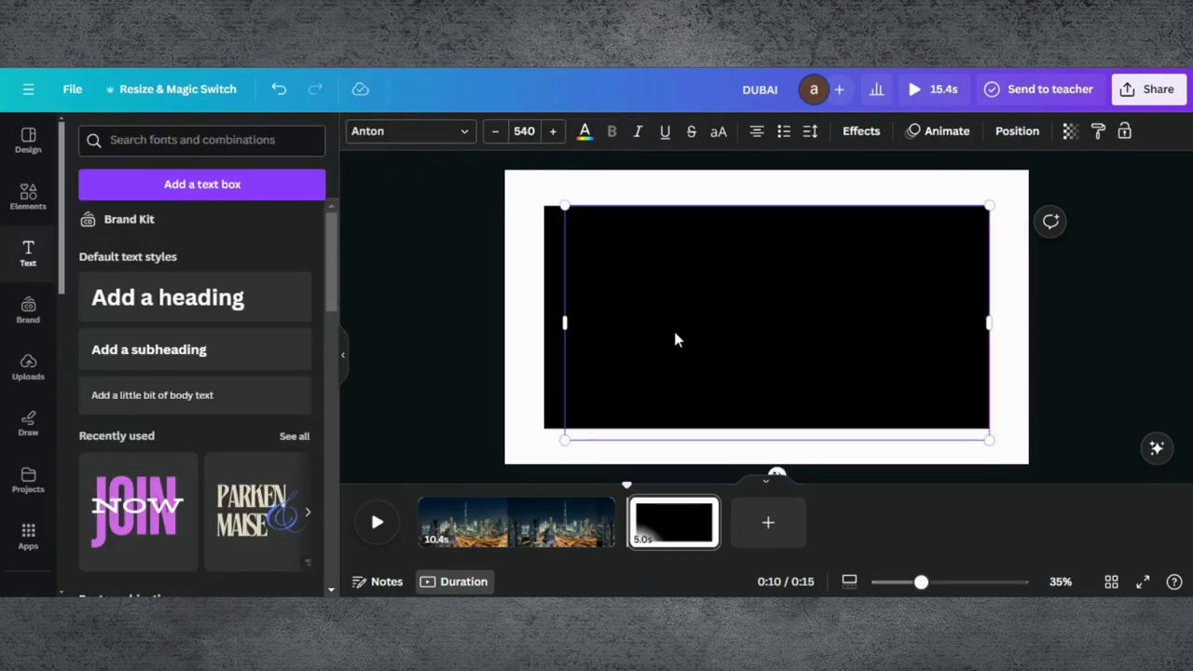
{"action": "left_click", "coordinate": [413, 319]}
{"action": "left_click", "coordinate": [650, 332]}
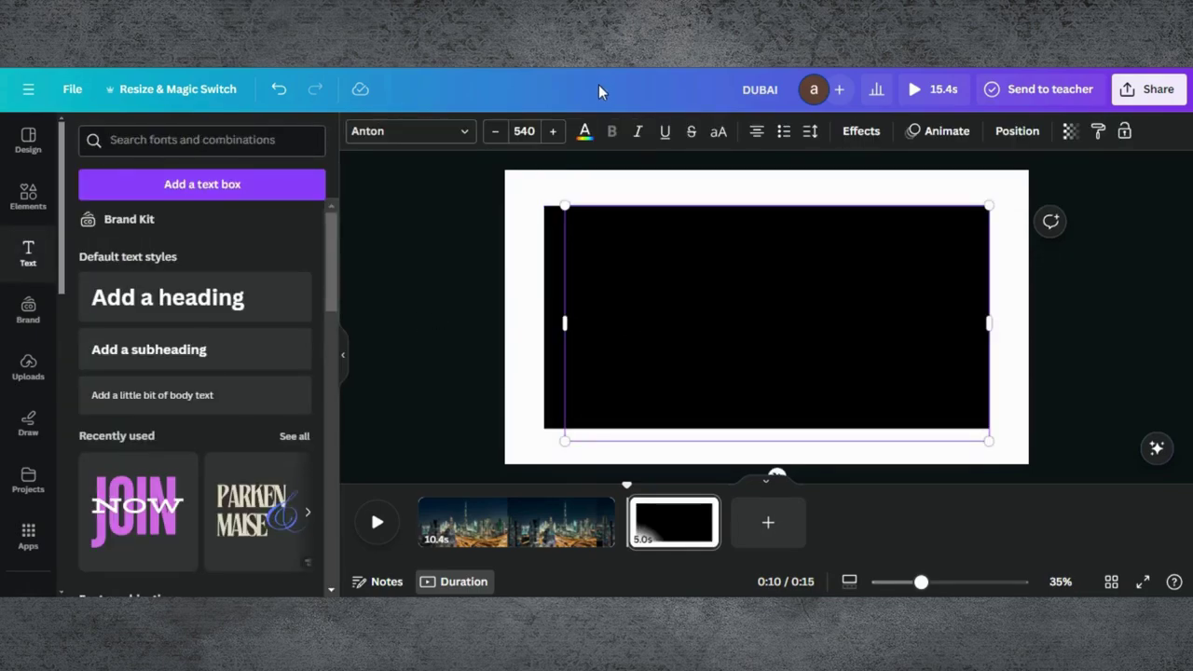
{"action": "left_click", "coordinate": [583, 133]}
{"action": "left_click", "coordinate": [171, 227]}
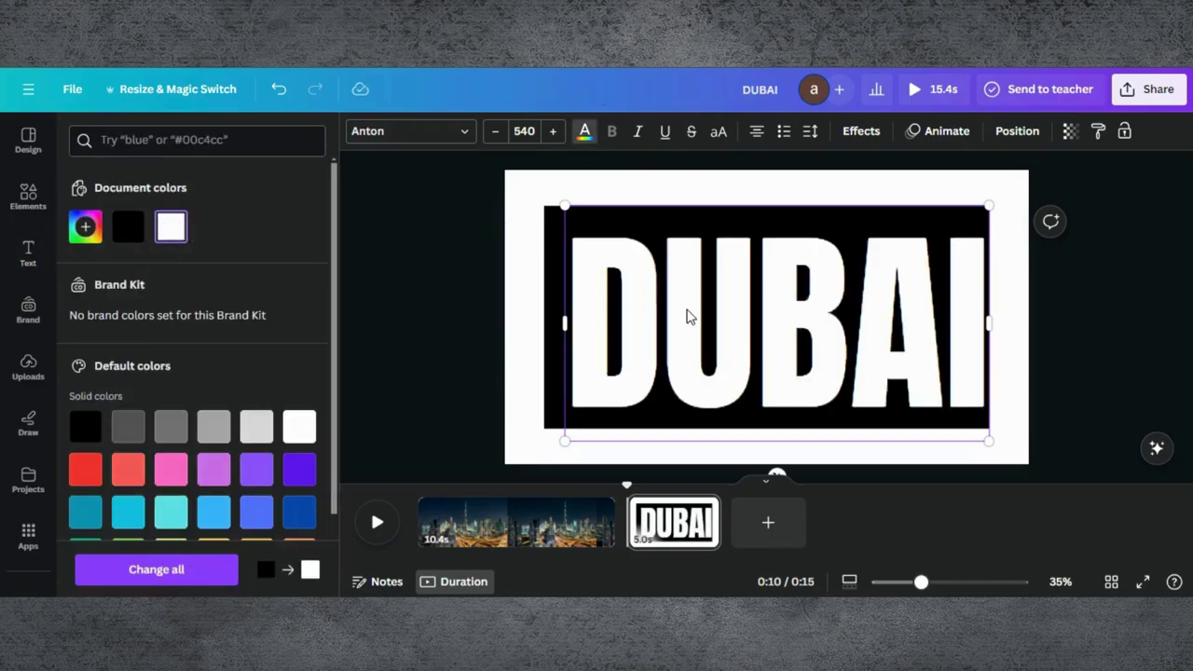
{"action": "left_click_drag", "start_coordinate": [687, 316], "coordinate": [756, 287]}
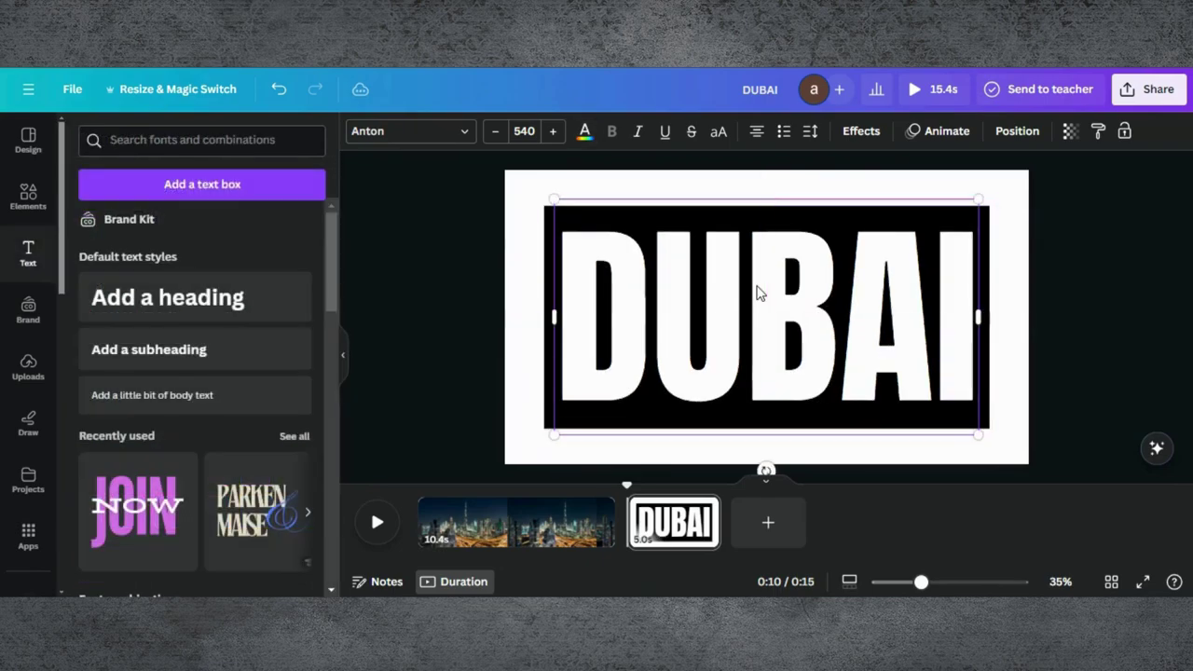
{"action": "left_click", "coordinate": [1077, 303]}
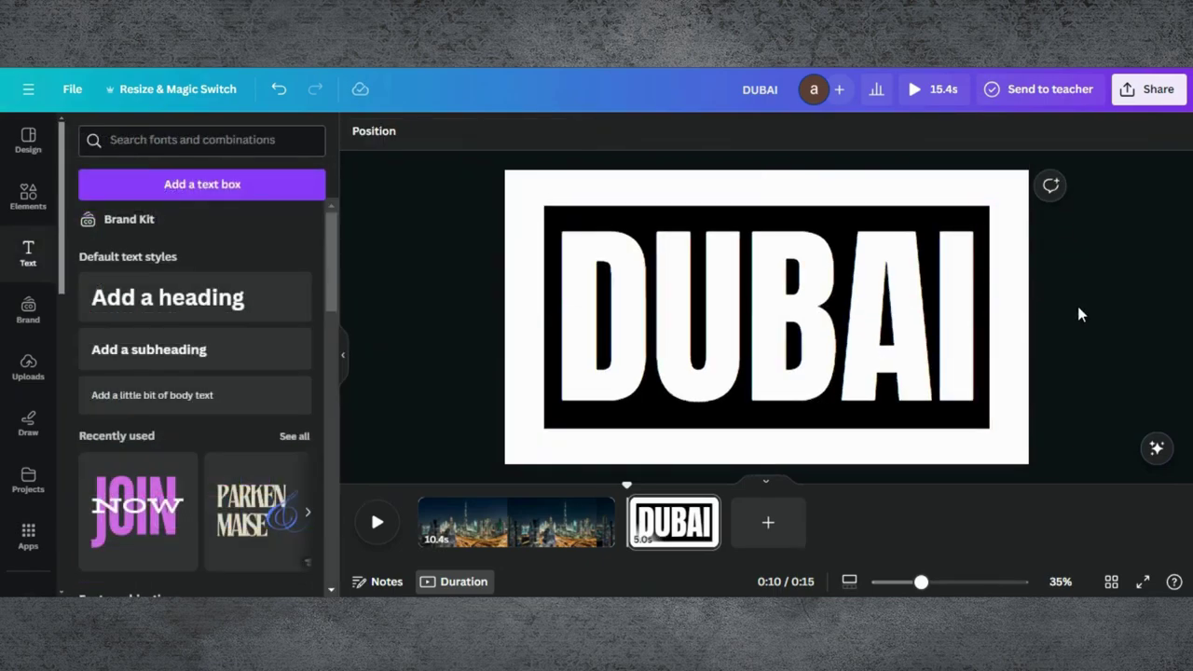
- Set up a download of the design as PNG with the size multiplier at 2.125
{"action": "left_click", "coordinate": [1151, 90]}
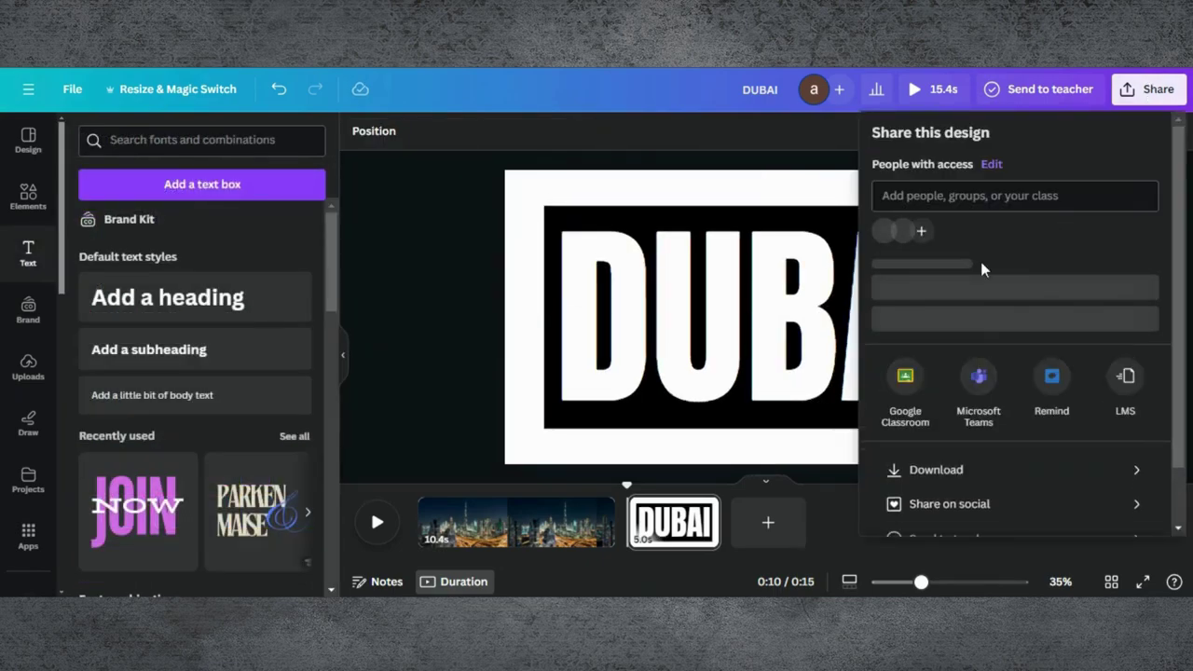
{"action": "left_click", "coordinate": [927, 485]}
{"action": "left_click", "coordinate": [979, 201]}
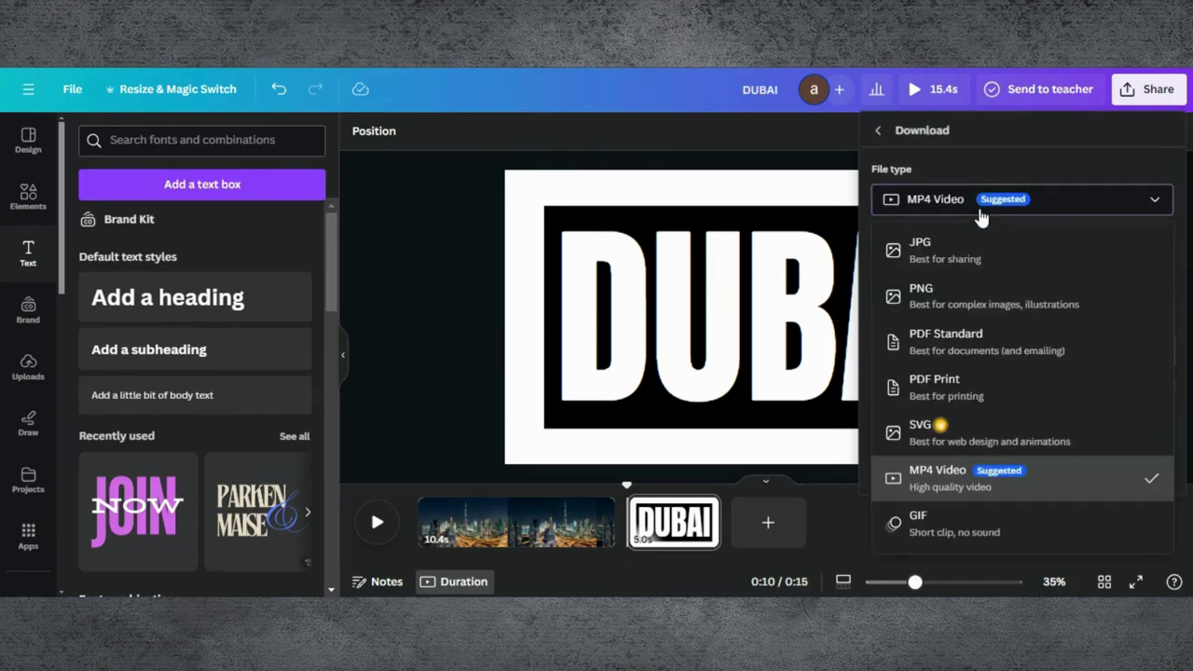
{"action": "left_click", "coordinate": [935, 296]}
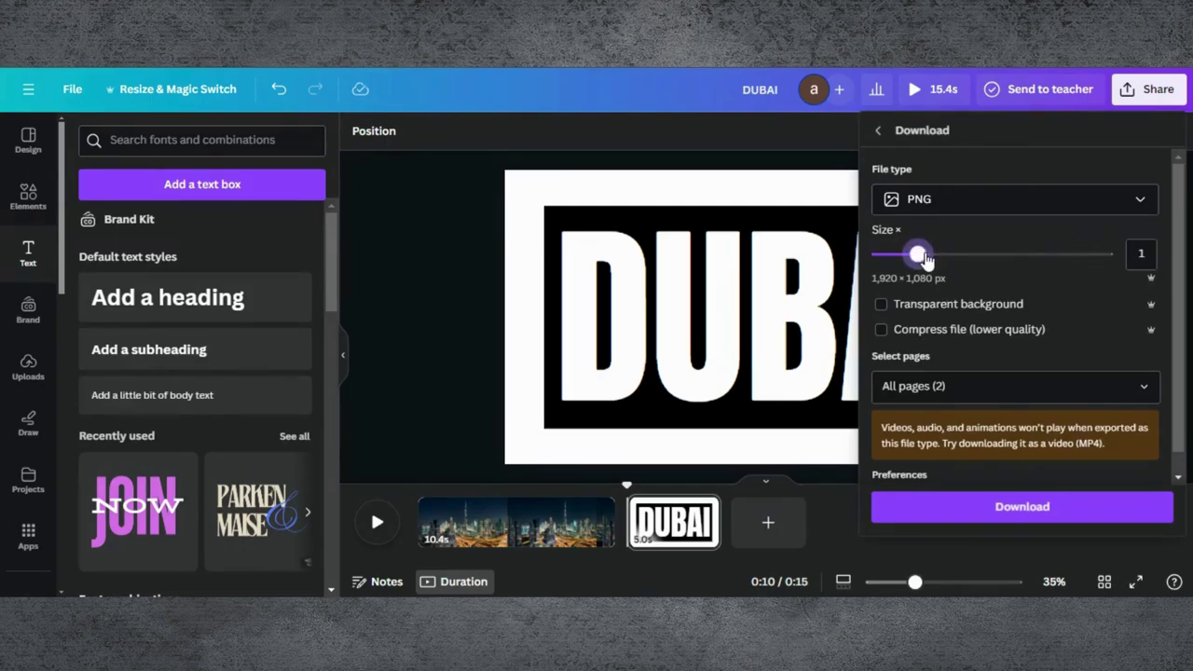
{"action": "left_click_drag", "start_coordinate": [925, 255], "coordinate": [1021, 261]}
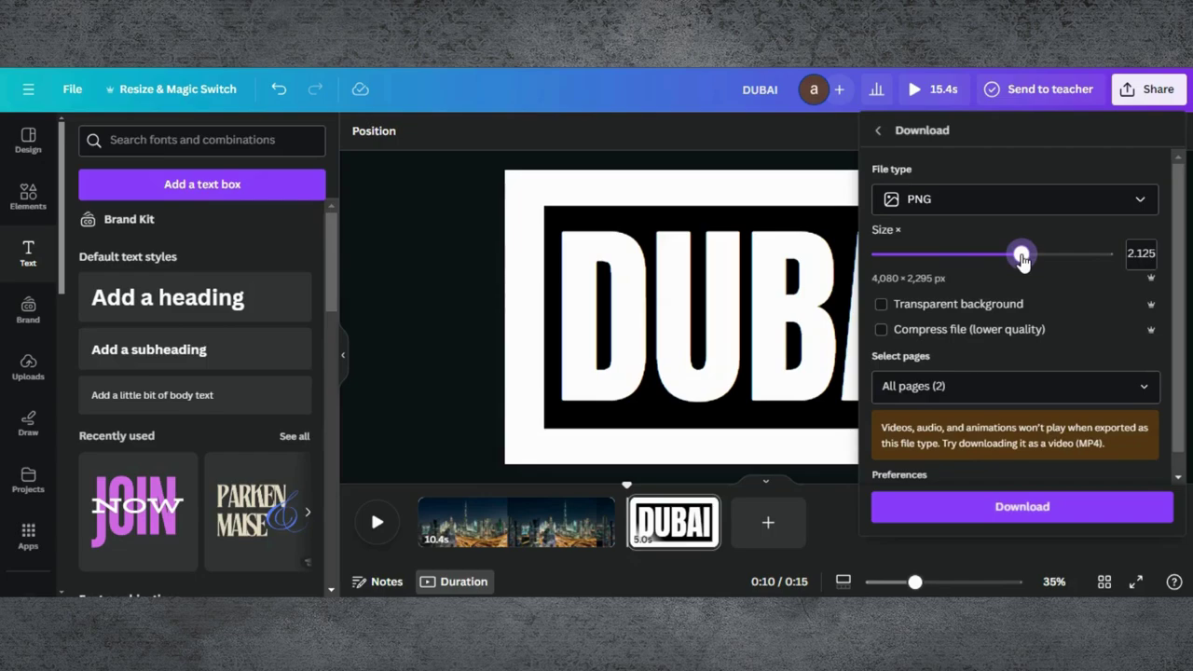
- Limit the export to page 2, the DUBAI page, and download the PNG
{"action": "left_click", "coordinate": [985, 389]}
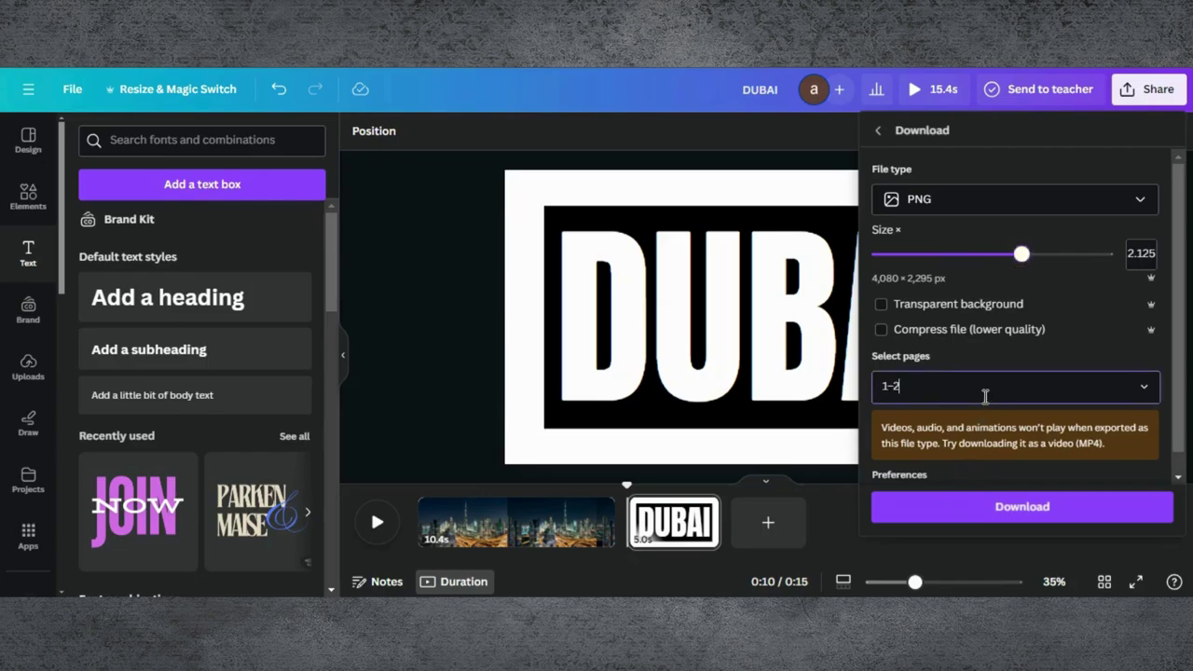
{"action": "left_click", "coordinate": [1144, 190]}
{"action": "left_click", "coordinate": [1145, 279]}
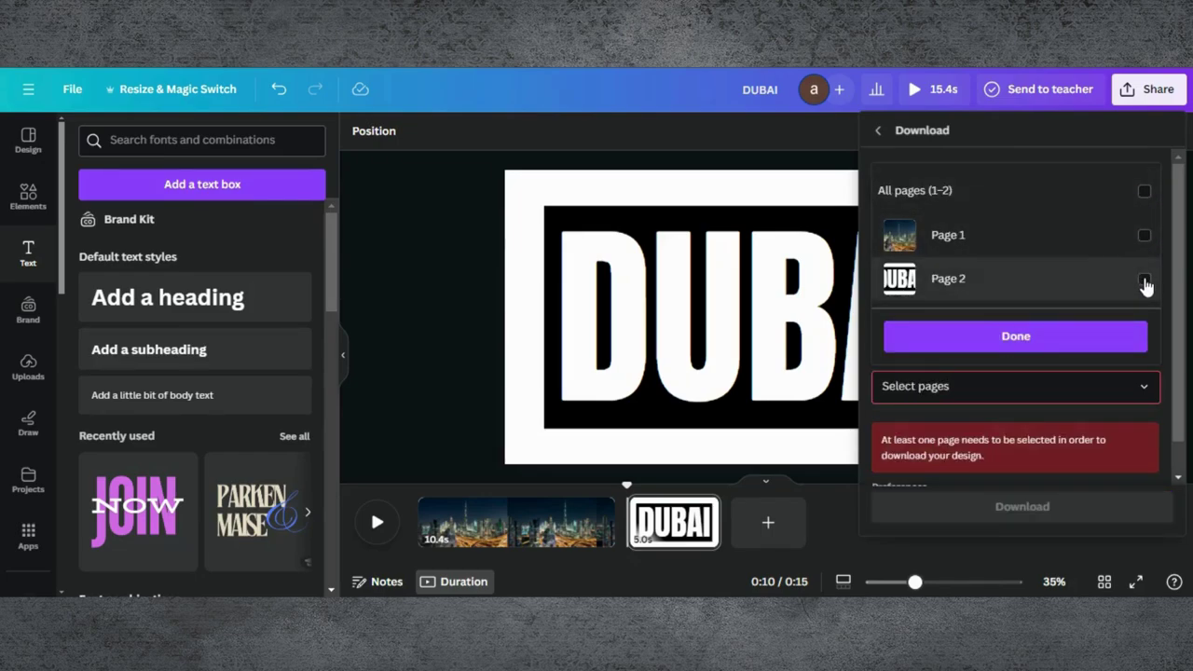
{"action": "left_click", "coordinate": [1033, 338]}
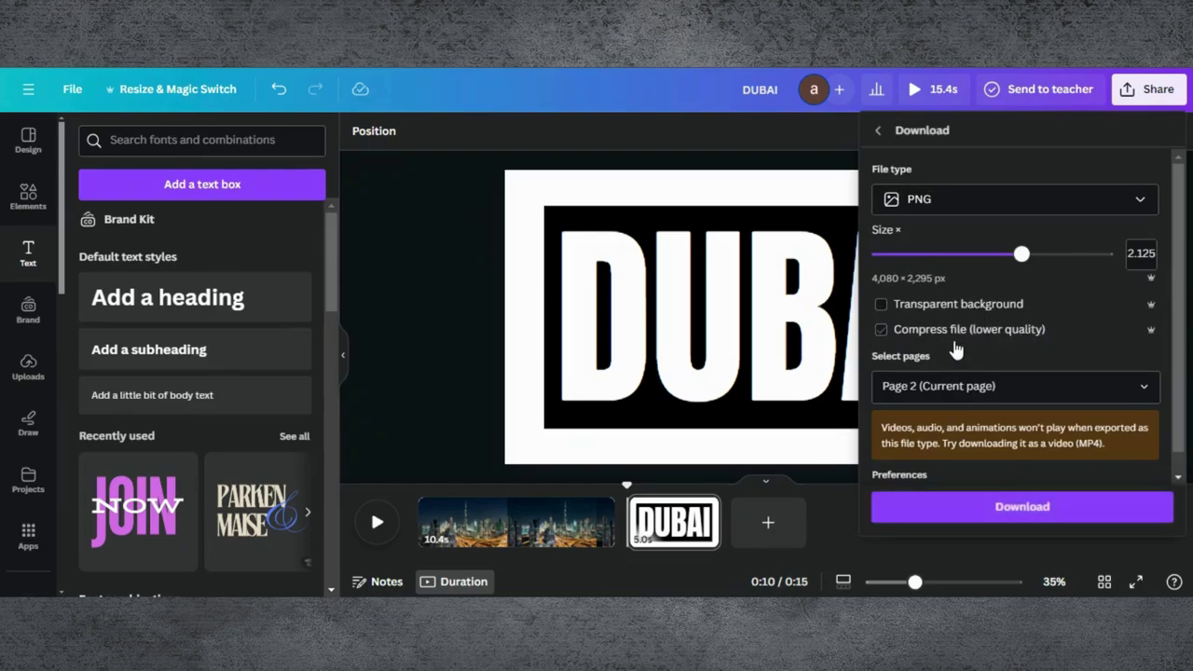
{"action": "left_click", "coordinate": [954, 515]}
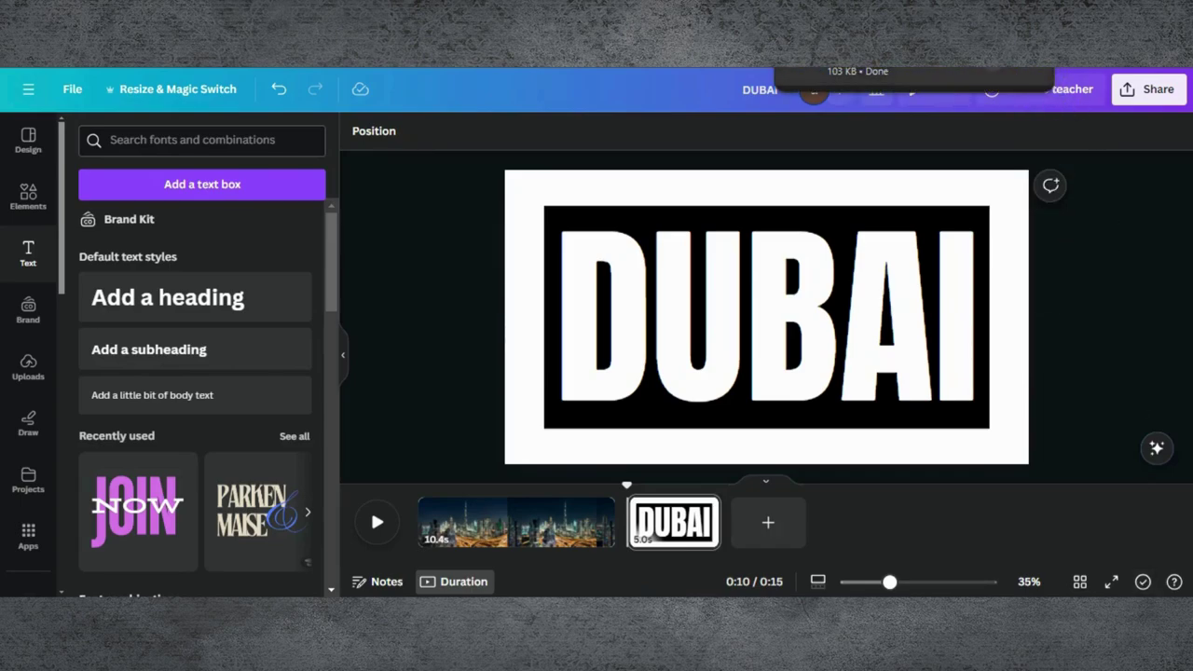
- Place the uploaded DUBAI image on the skyline video page and remove its background with BG Remover
{"action": "left_click", "coordinate": [28, 367]}
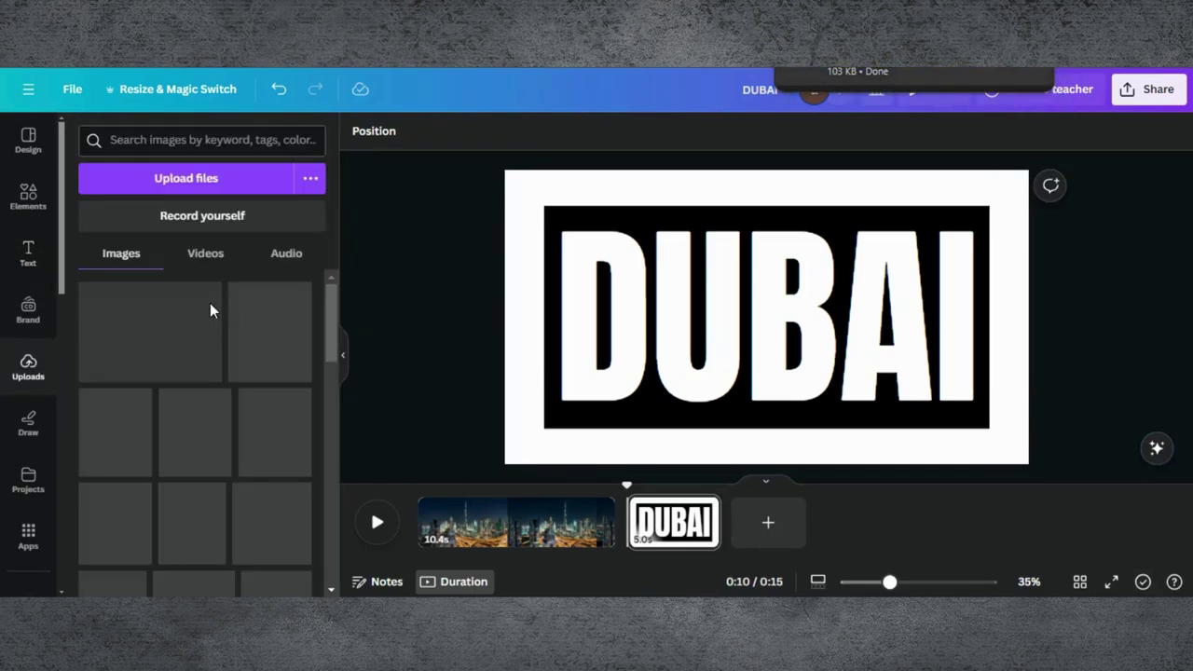
{"action": "left_click", "coordinate": [525, 530]}
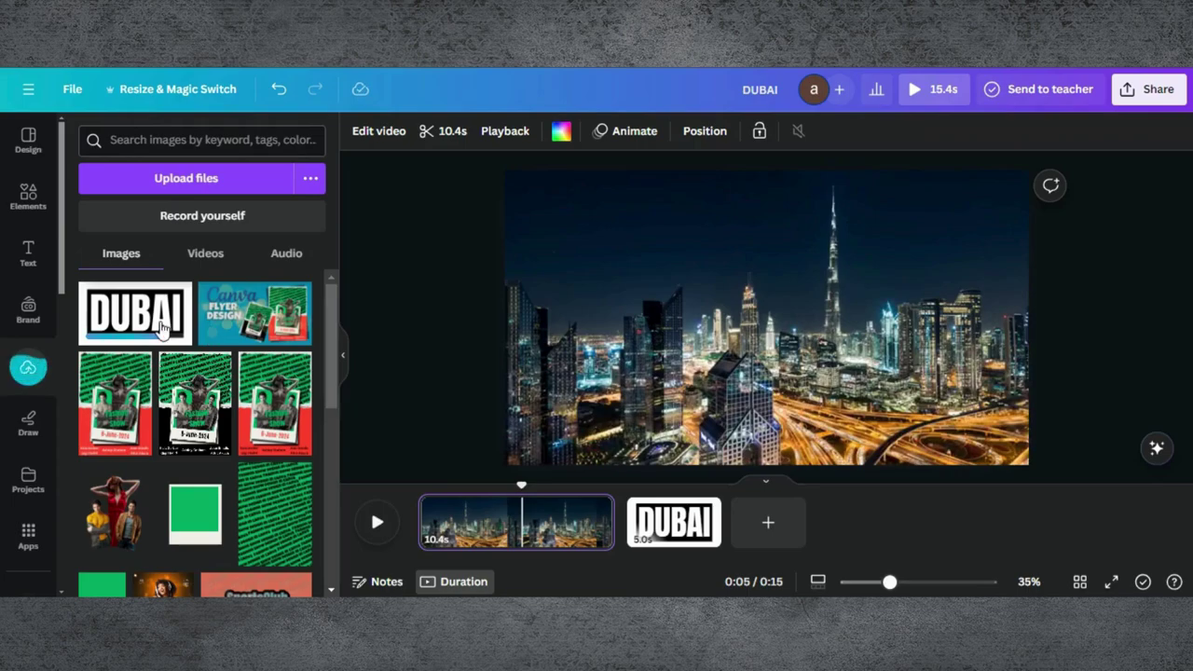
{"action": "left_click", "coordinate": [130, 322]}
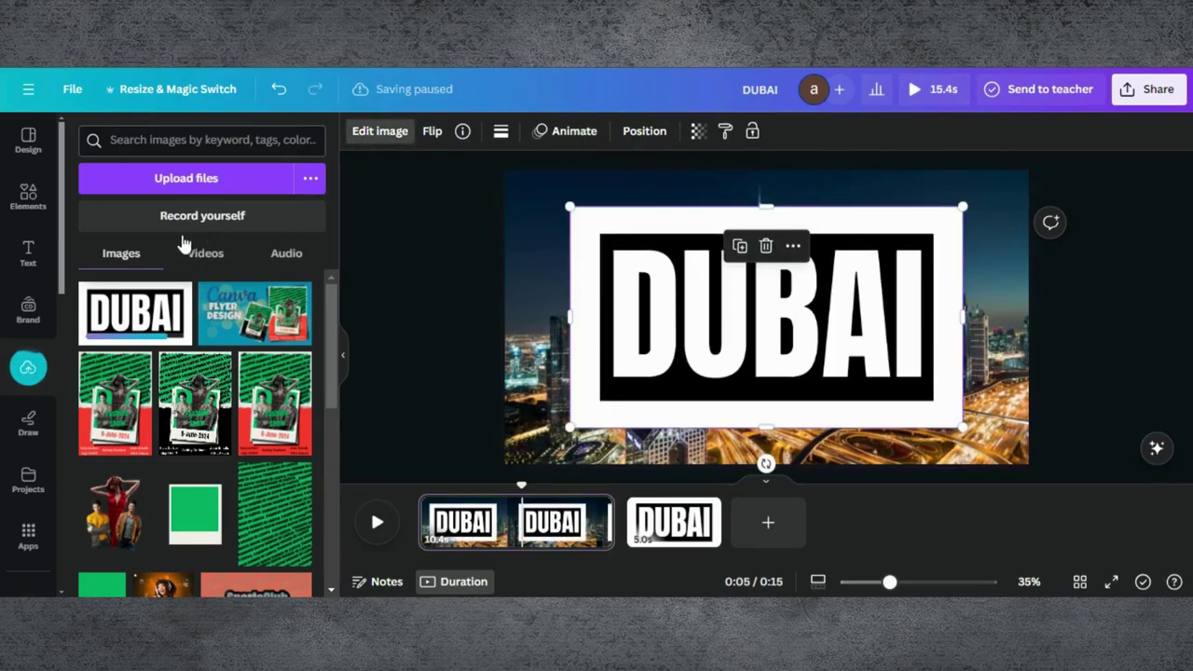
{"action": "left_click", "coordinate": [379, 130]}
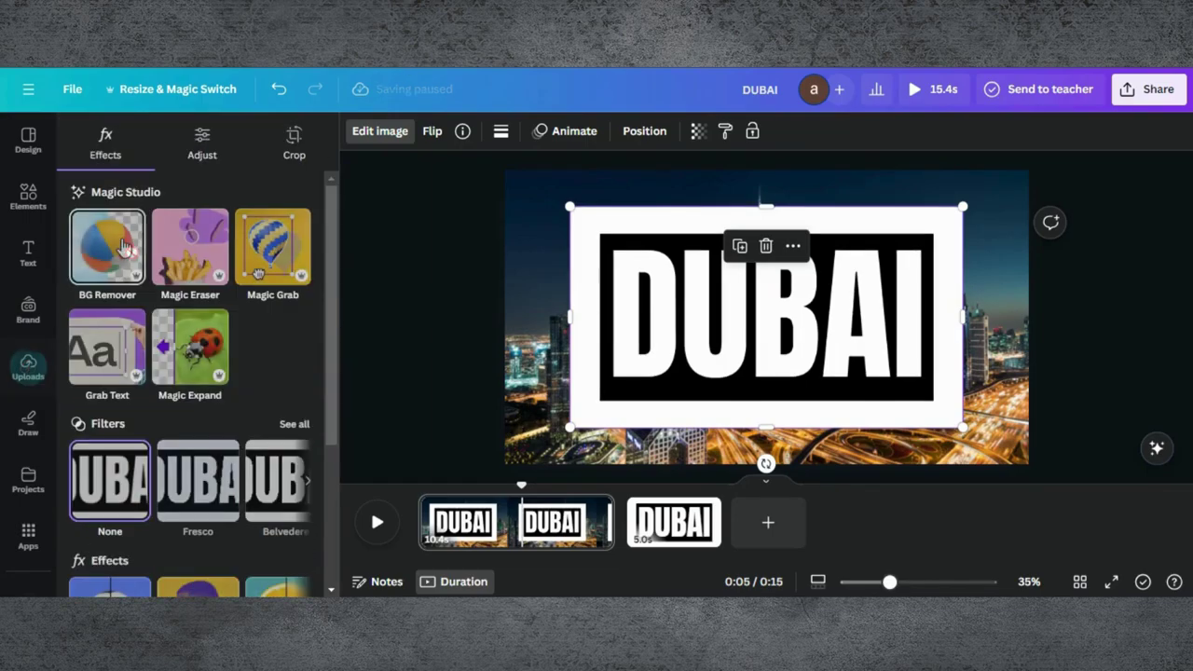
{"action": "left_click", "coordinate": [120, 247]}
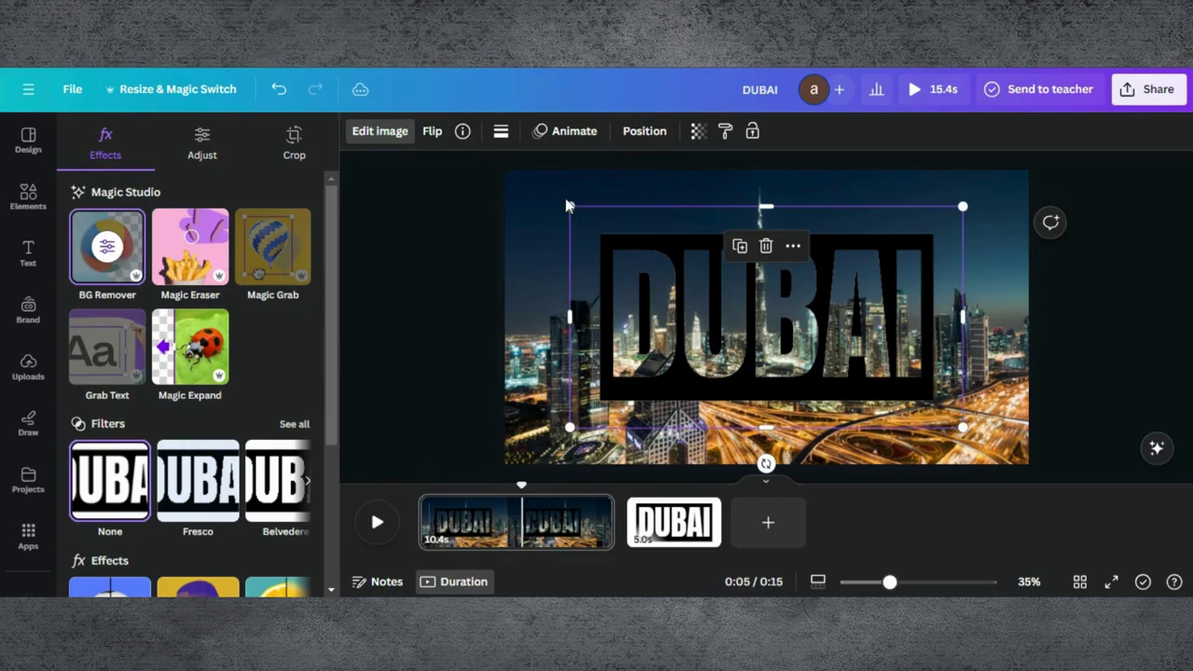
- Enlarge the DUBAI cut-out beyond the page edges and reposition it so its letters span the skyline video's height
{"action": "left_click_drag", "start_coordinate": [566, 204], "coordinate": [429, 125]}
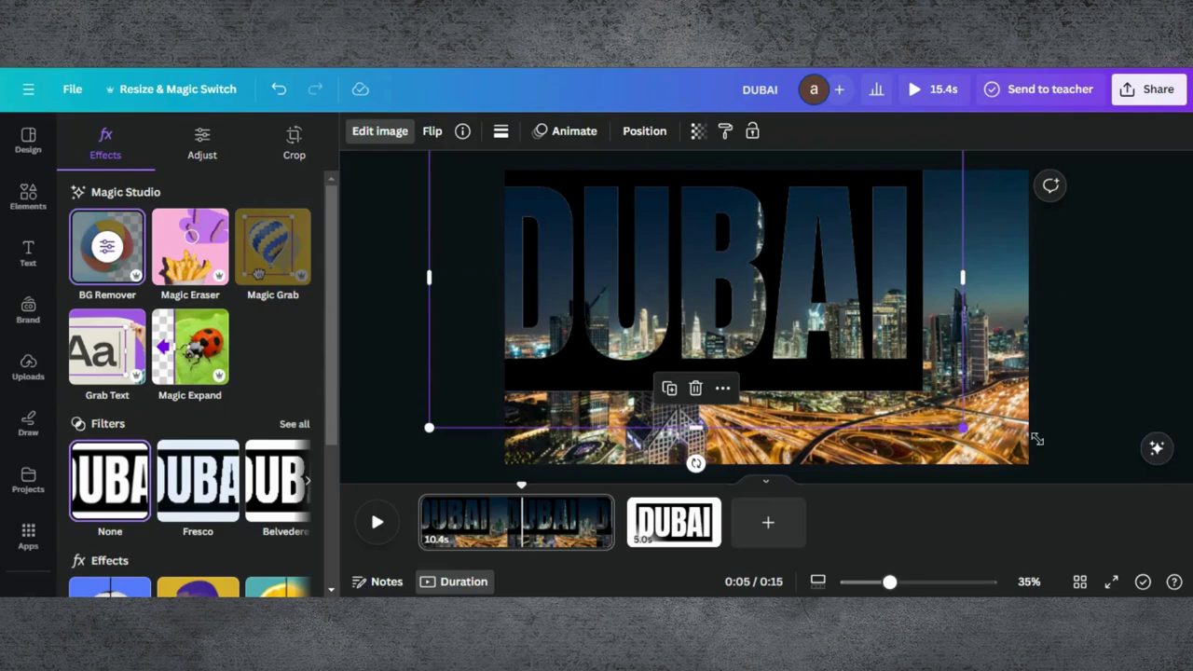
{"action": "left_click_drag", "start_coordinate": [1038, 439], "coordinate": [1156, 434]}
{"action": "scroll", "coordinate": [1000, 321], "scroll_direction": "down", "scroll_amount": 1}
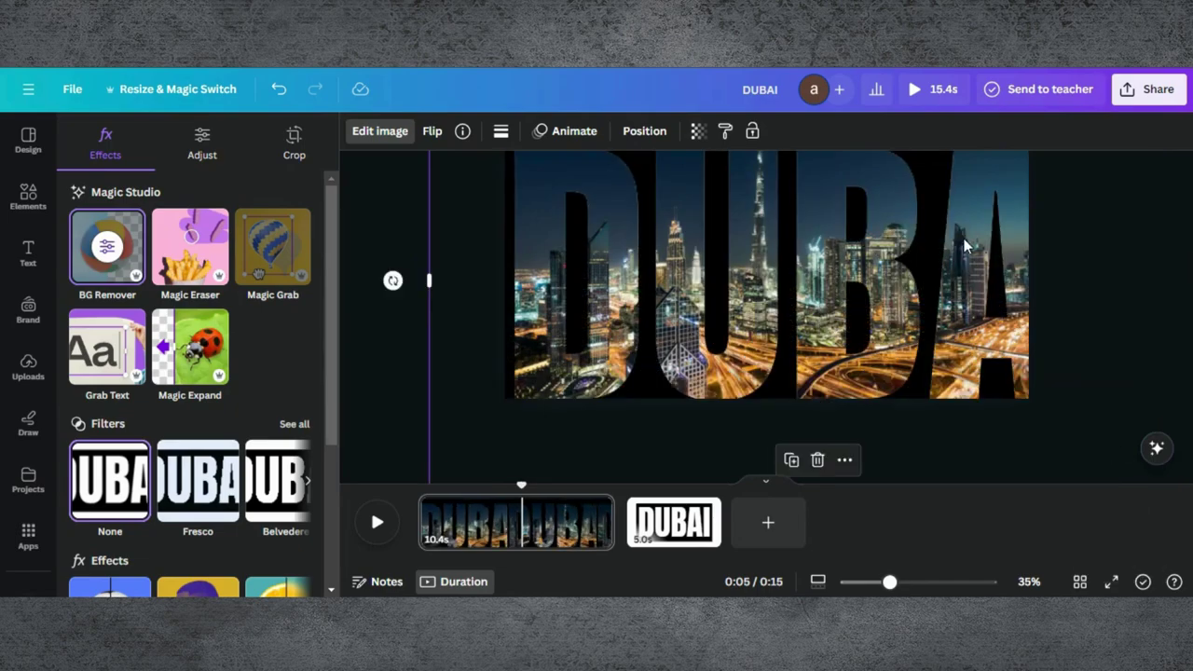
{"action": "scroll", "coordinate": [964, 239], "scroll_direction": "up", "scroll_amount": 1}
{"action": "left_click_drag", "start_coordinate": [890, 301], "coordinate": [932, 284]}
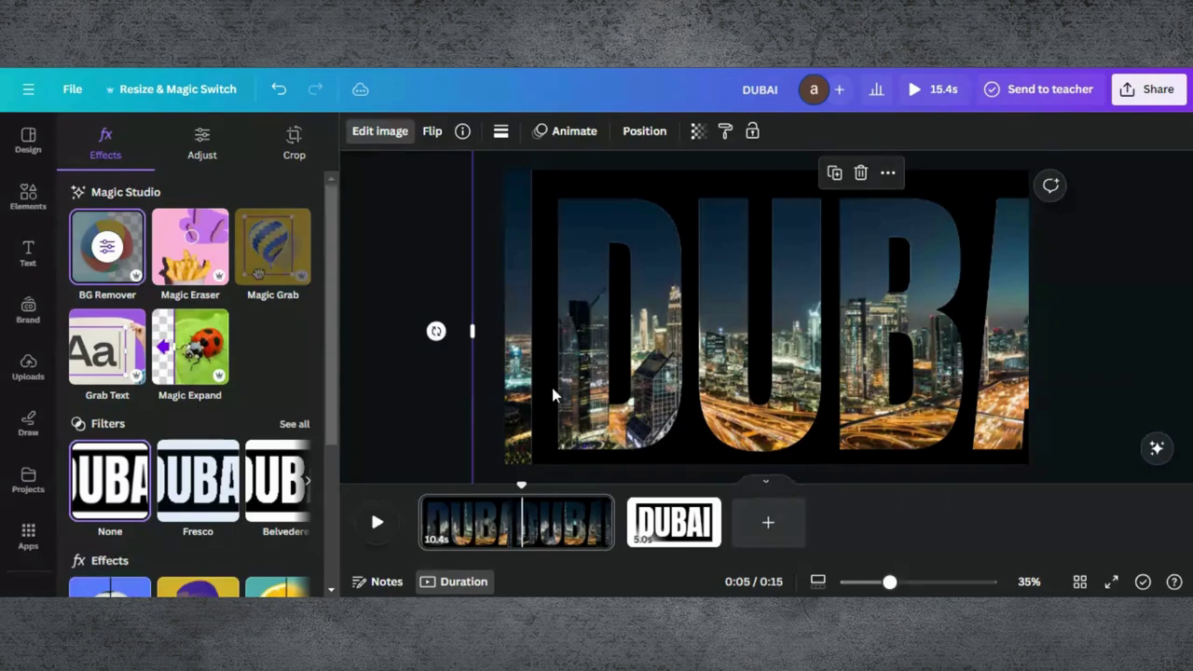
- Scale the DUBAI cut-out further to about 3,313 by 1,864 and place it so the letters D, U and B fill the page
{"action": "scroll", "coordinate": [622, 336], "scroll_direction": "down", "scroll_amount": 1}
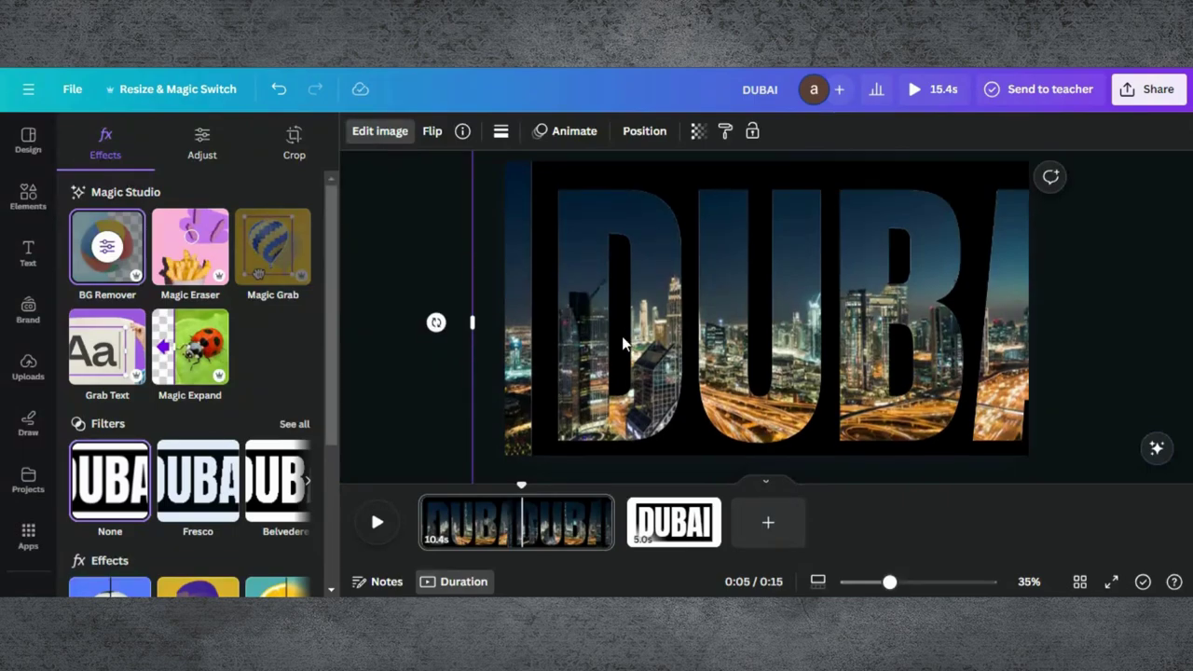
{"action": "left_click_drag", "start_coordinate": [474, 471], "coordinate": [410, 472]}
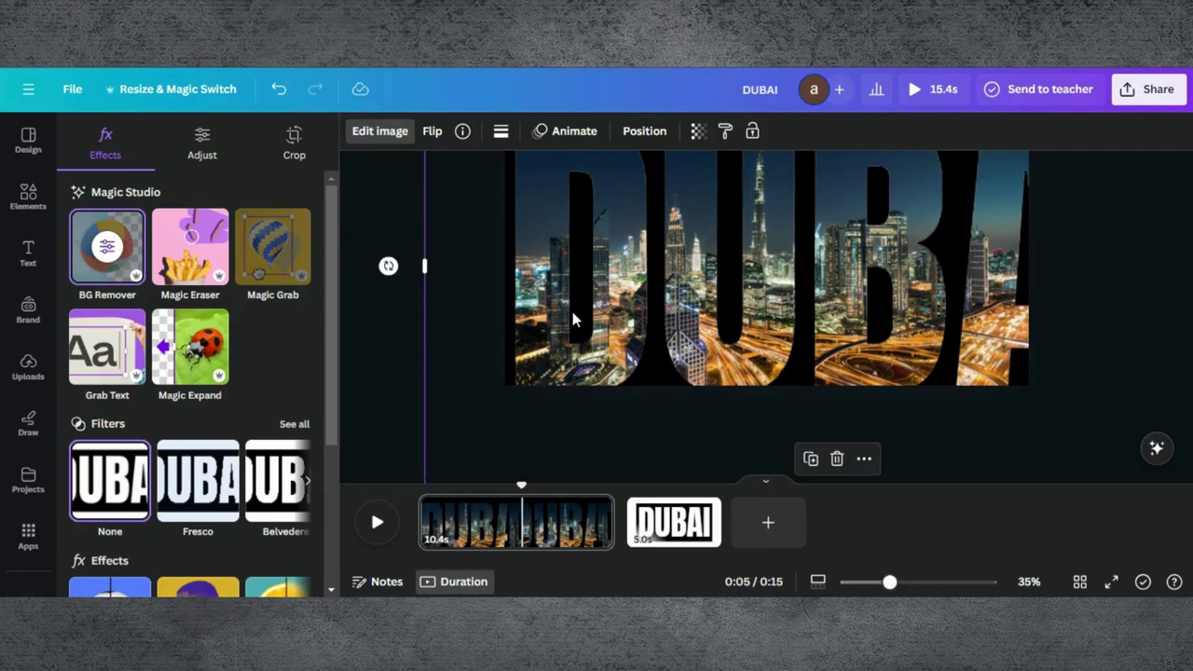
{"action": "scroll", "coordinate": [572, 312], "scroll_direction": "up", "scroll_amount": 1}
{"action": "left_click_drag", "start_coordinate": [628, 302], "coordinate": [629, 287]}
{"action": "scroll", "coordinate": [624, 289], "scroll_direction": "down", "scroll_amount": 2}
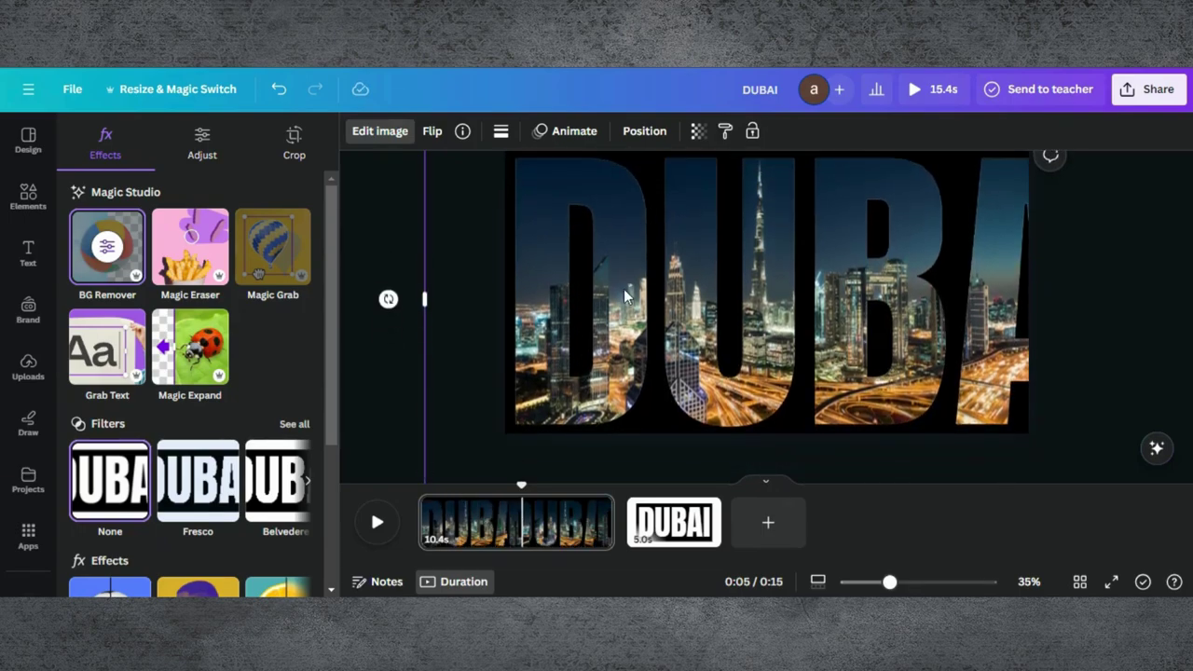
{"action": "left_click_drag", "start_coordinate": [418, 470], "coordinate": [315, 455]}
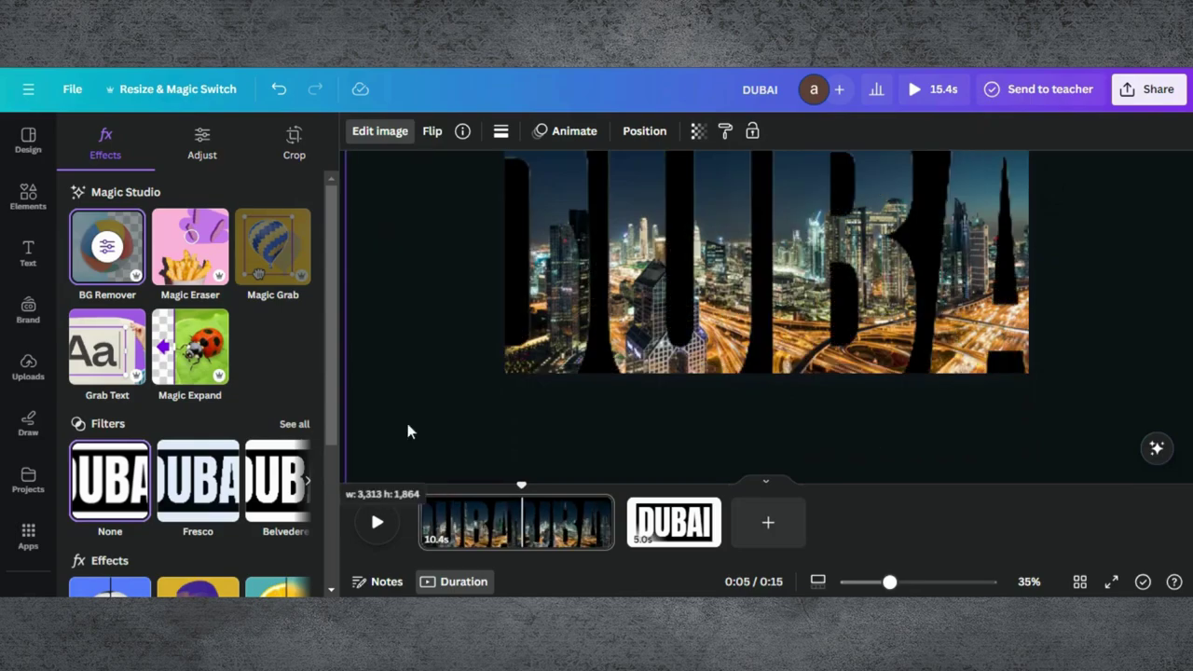
{"action": "left_click", "coordinate": [551, 380]}
{"action": "scroll", "coordinate": [552, 379], "scroll_direction": "up", "scroll_amount": 2}
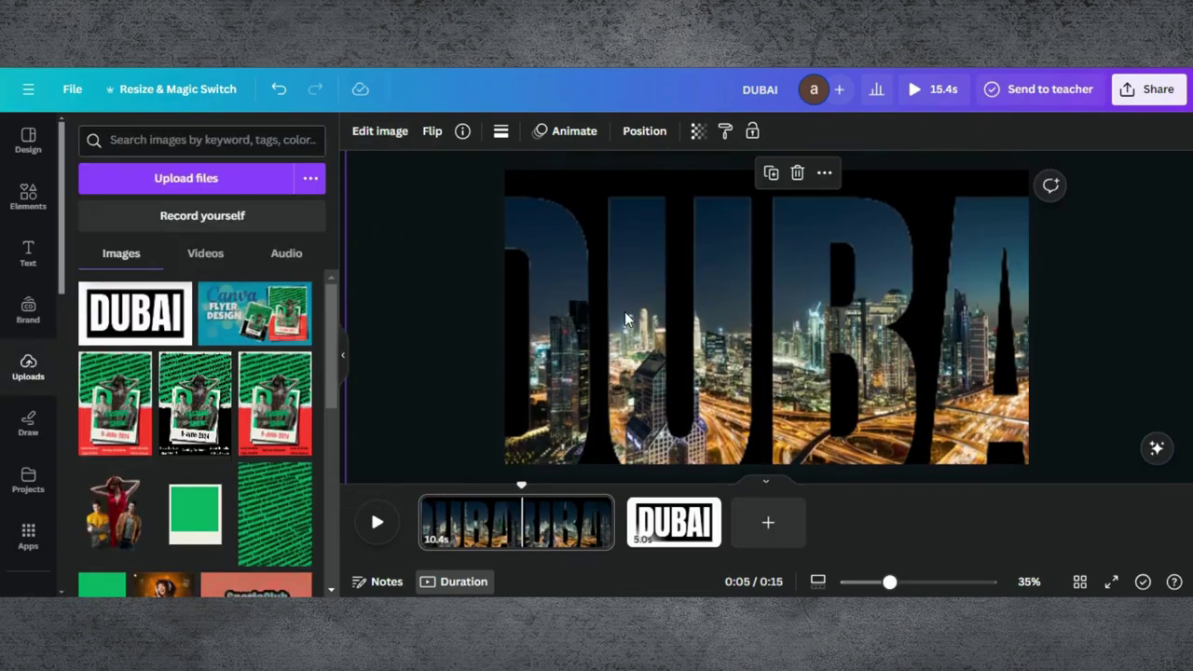
{"action": "left_click_drag", "start_coordinate": [624, 311], "coordinate": [714, 285]}
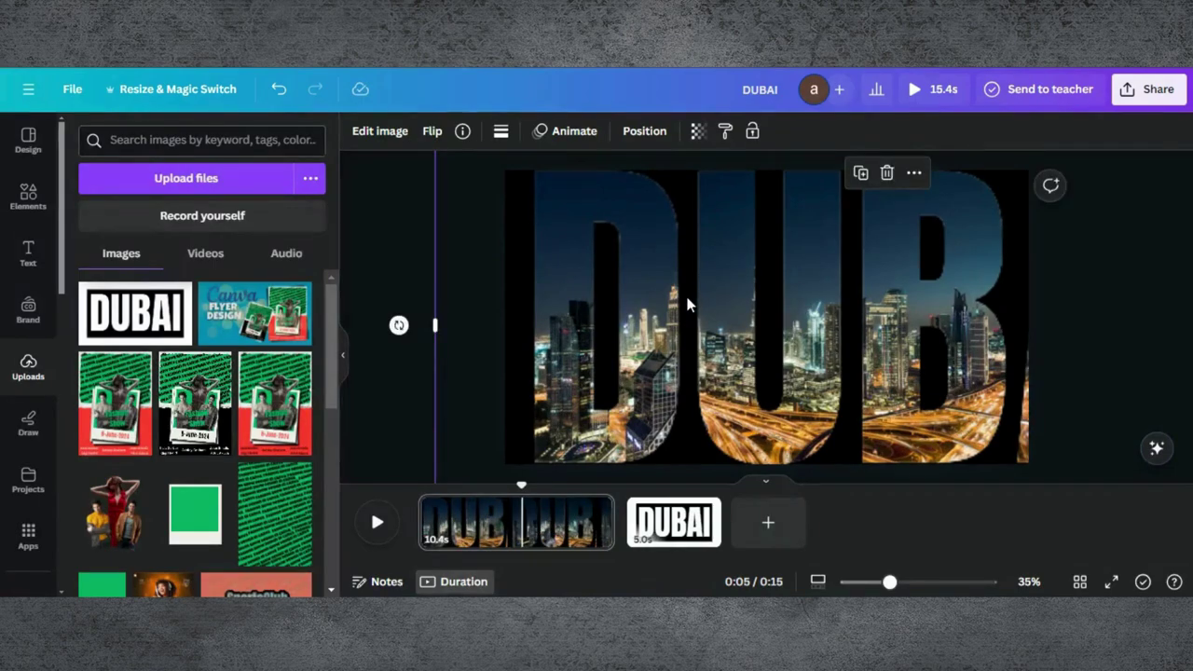
- Create a custom animation for the cut-out that moves it leftward along a straight horizontal path
{"action": "left_click", "coordinate": [565, 130]}
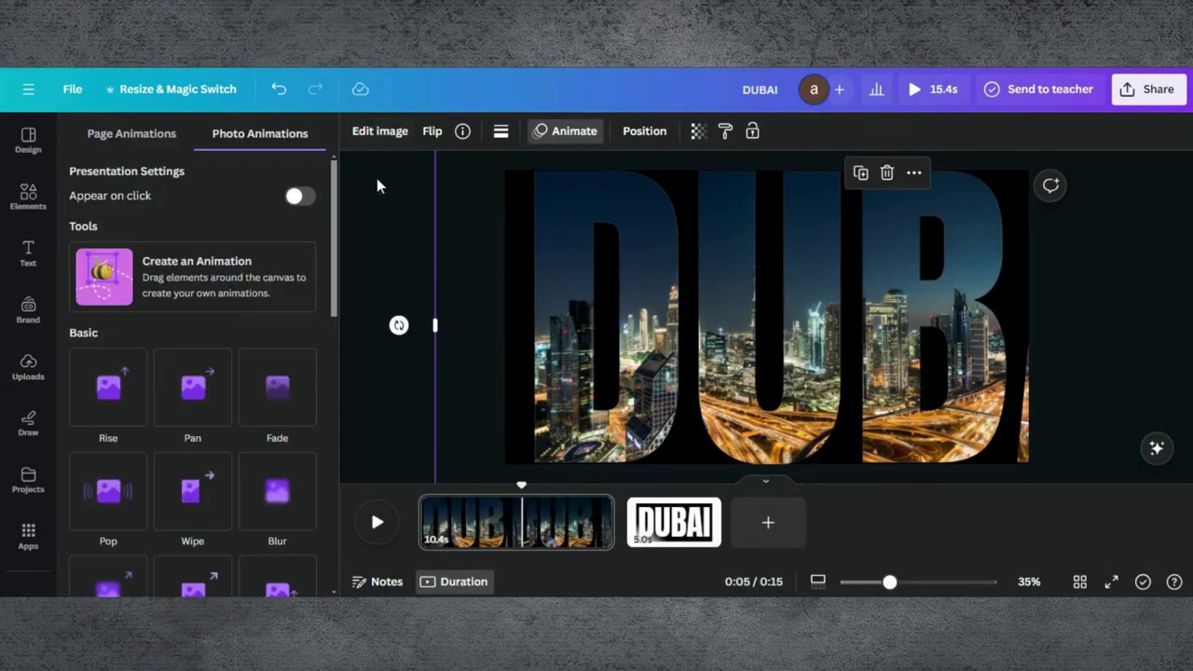
{"action": "left_click", "coordinate": [171, 282]}
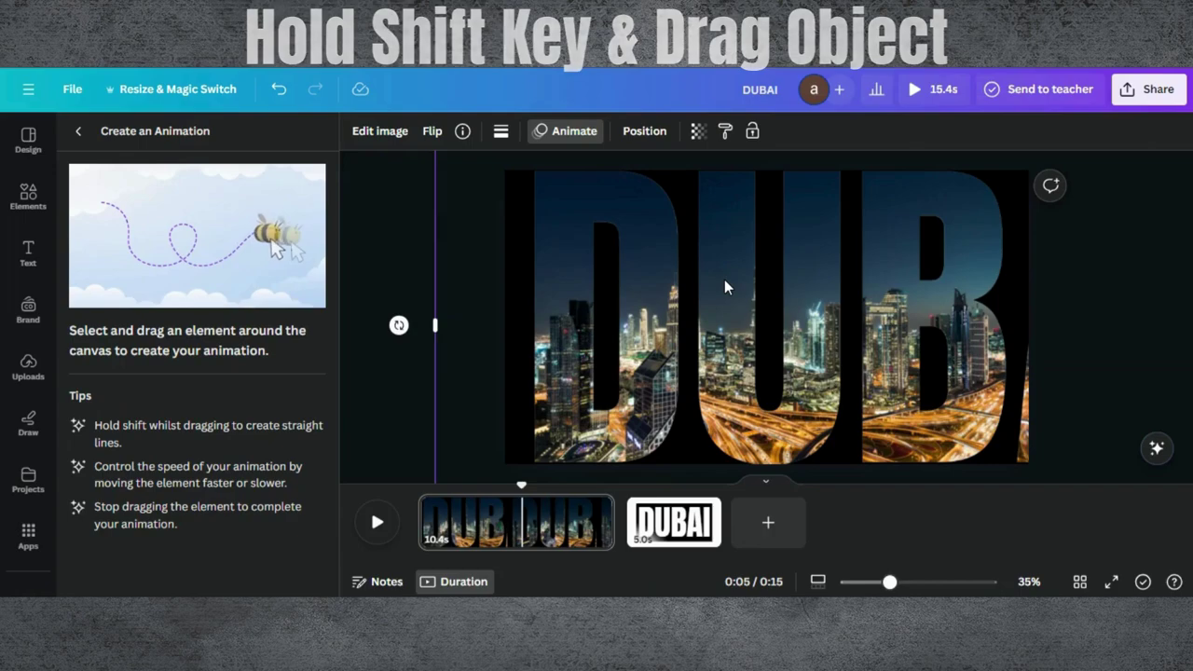
{"action": "left_click_drag", "start_coordinate": [725, 281], "coordinate": [400, 285]}
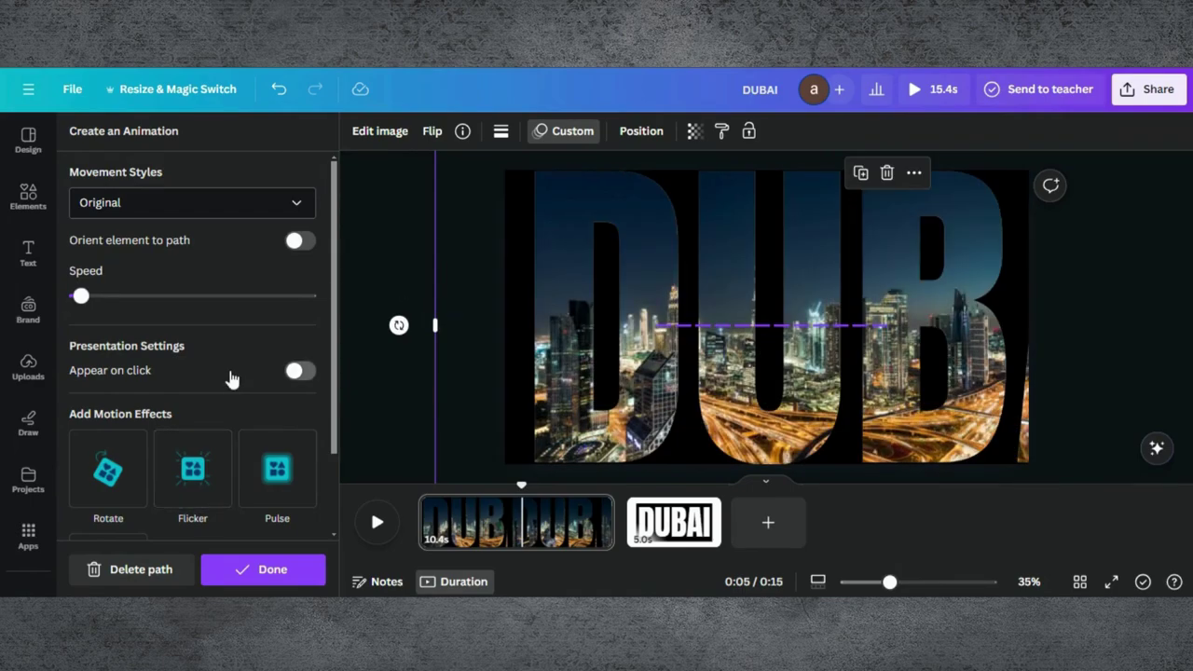
- Set the animation's movement style to Steady and add the Flicker motion effect
{"action": "left_click", "coordinate": [296, 204]}
{"action": "left_click", "coordinate": [141, 309]}
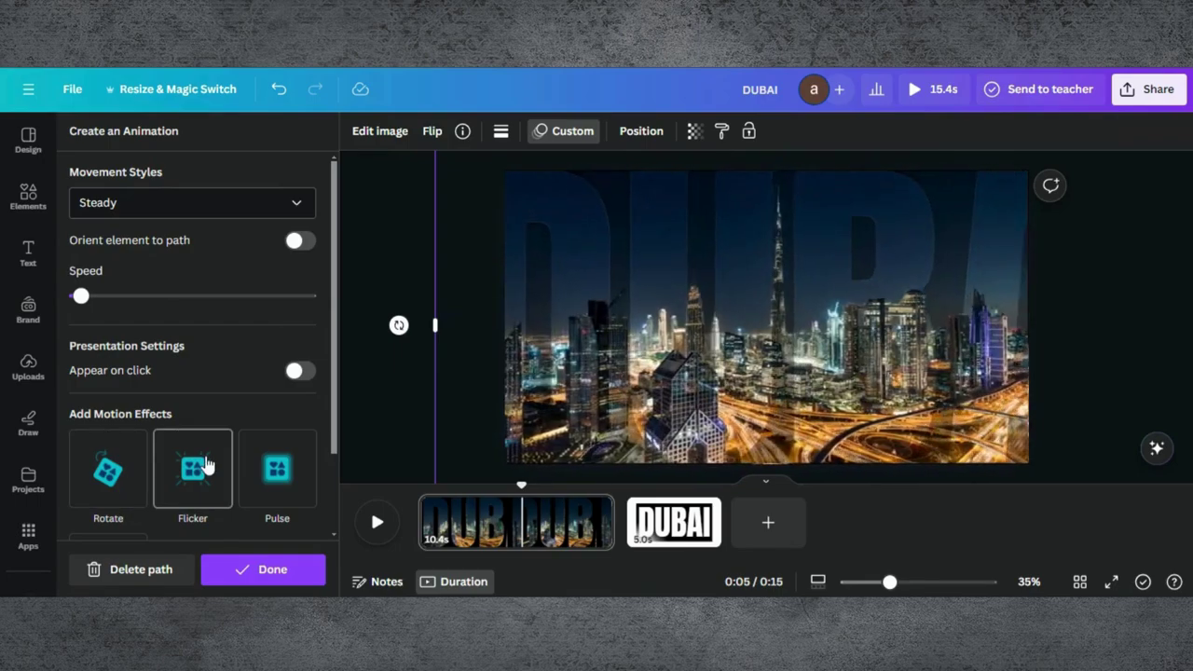
{"action": "scroll", "coordinate": [207, 466], "scroll_direction": "down", "scroll_amount": 2}
{"action": "left_click", "coordinate": [197, 403]}
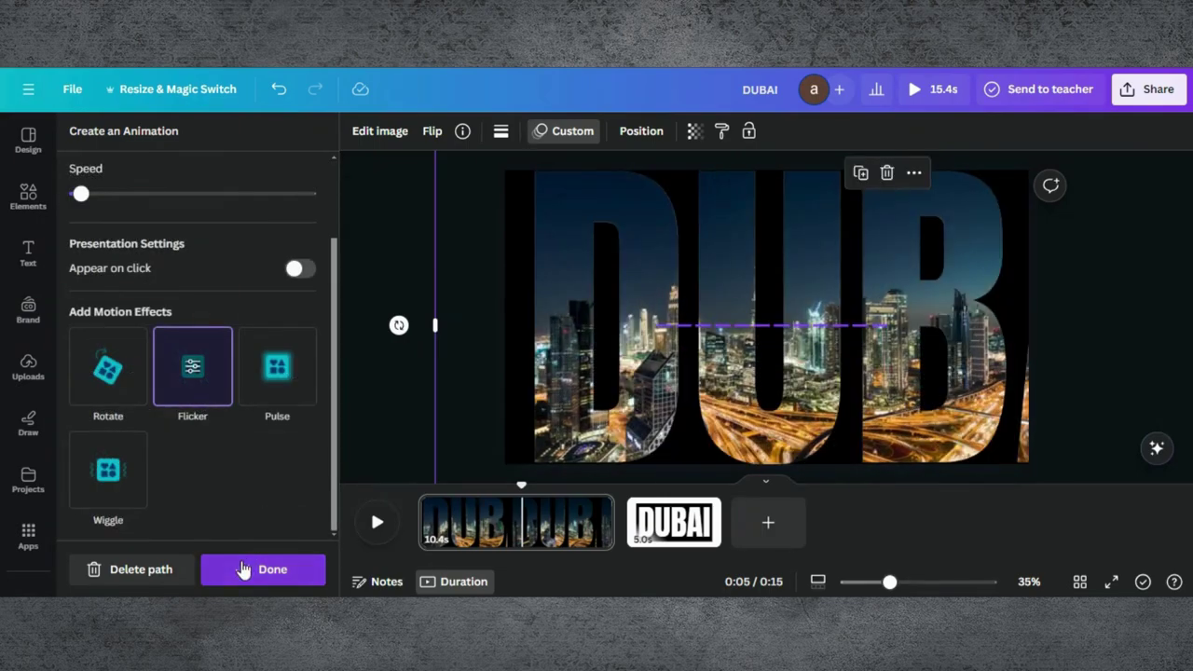
{"action": "left_click", "coordinate": [242, 569]}
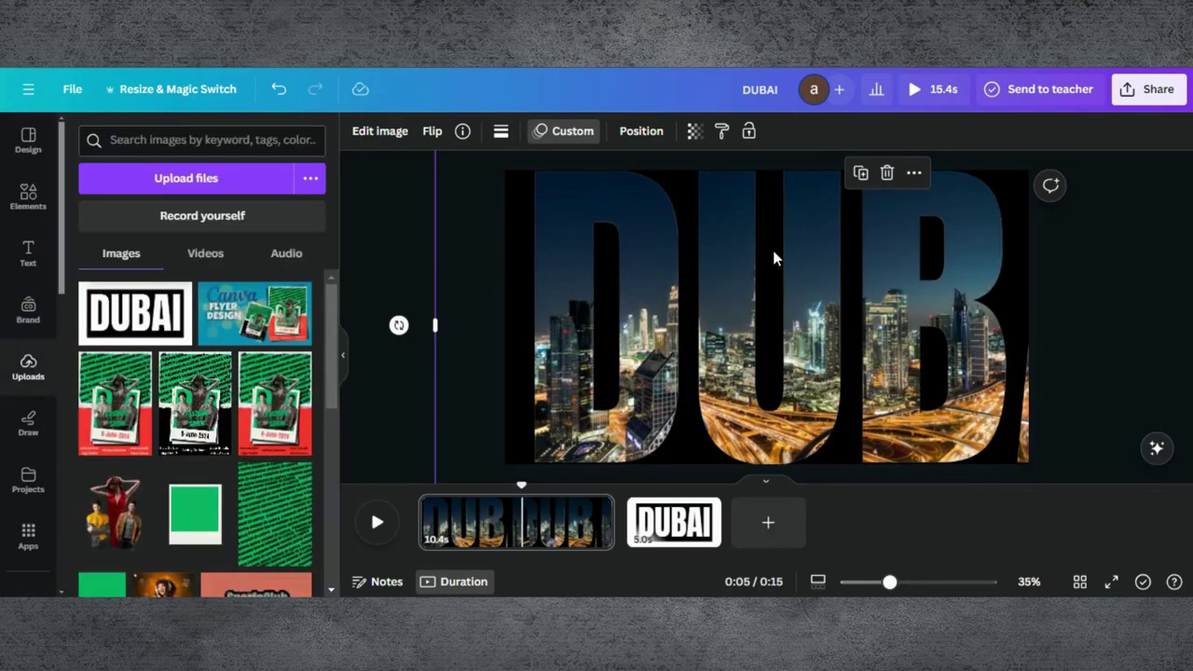
- Set the DUBAI cut-out's transparency to 76
{"action": "left_click", "coordinate": [693, 132]}
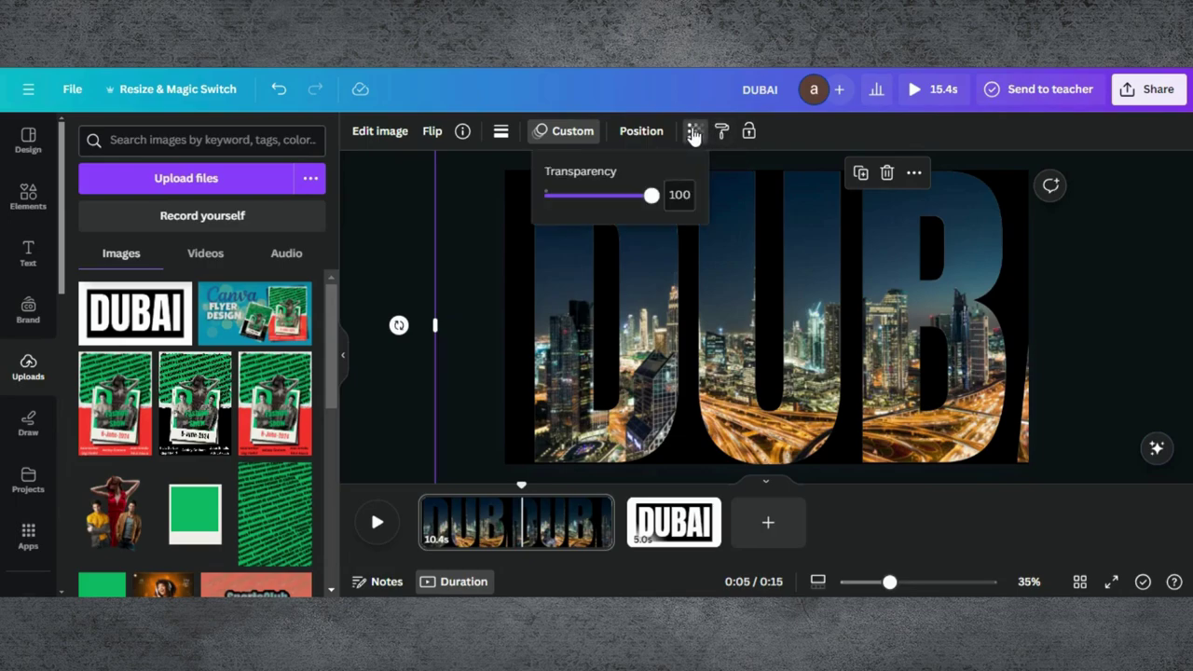
{"action": "left_click_drag", "start_coordinate": [651, 205], "coordinate": [624, 205]}
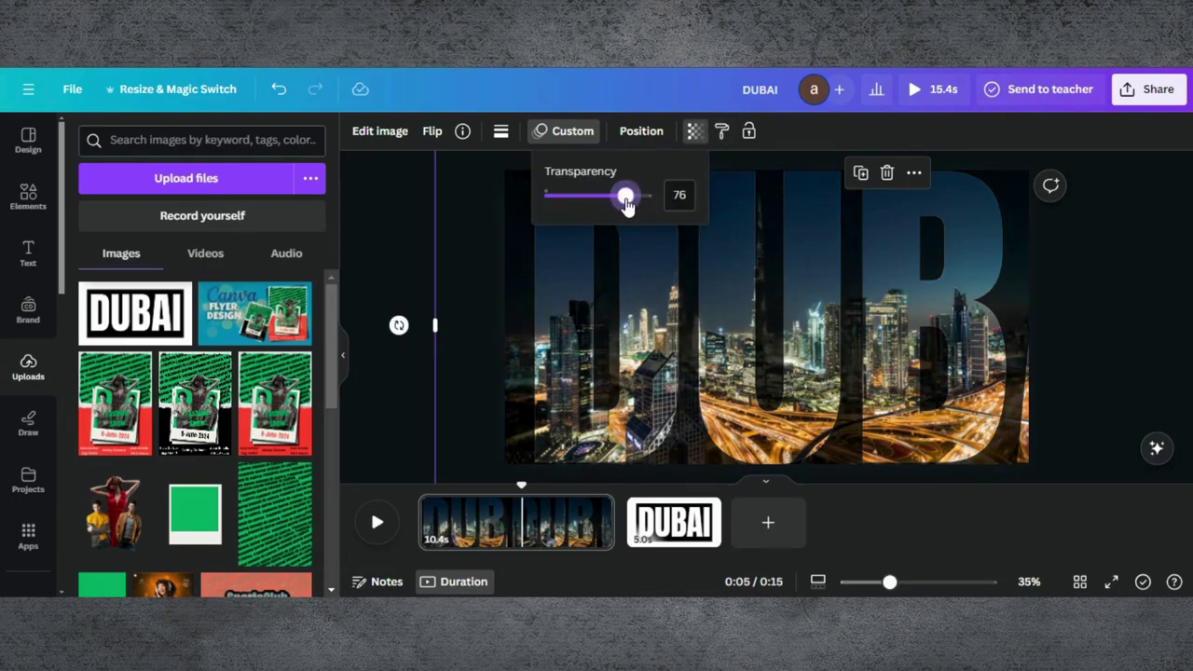
{"action": "left_click", "coordinate": [940, 375]}
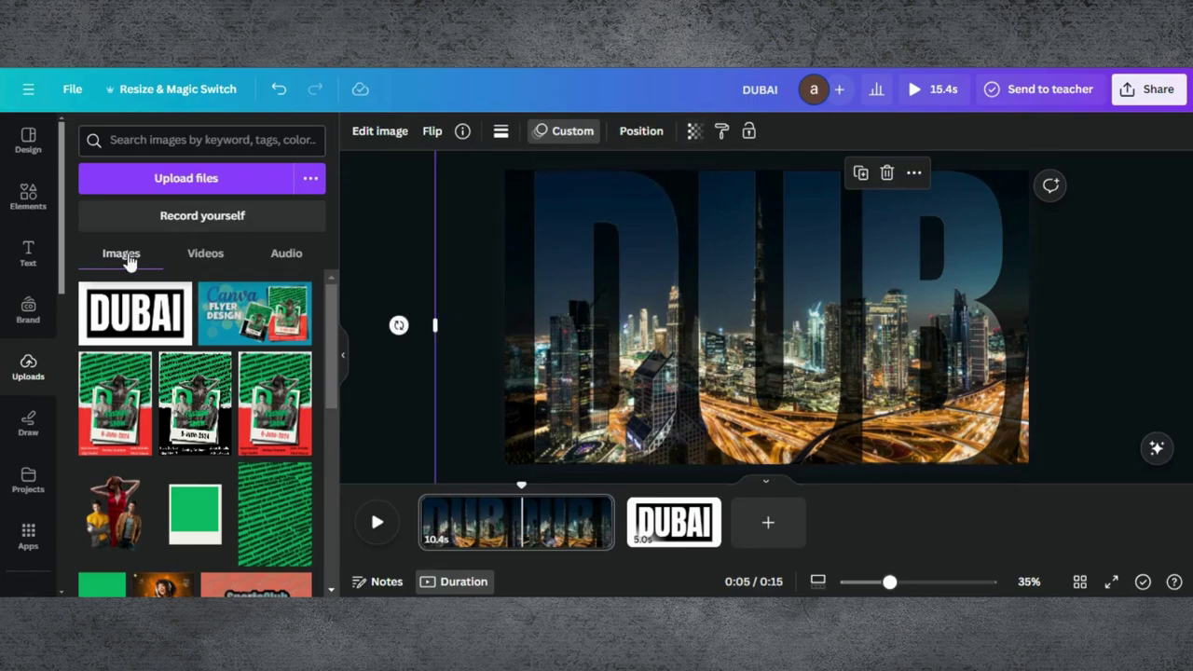
- Add a heading reading DUBAI in the Anton font and enlarge it to about size 404
{"action": "left_click", "coordinate": [28, 252]}
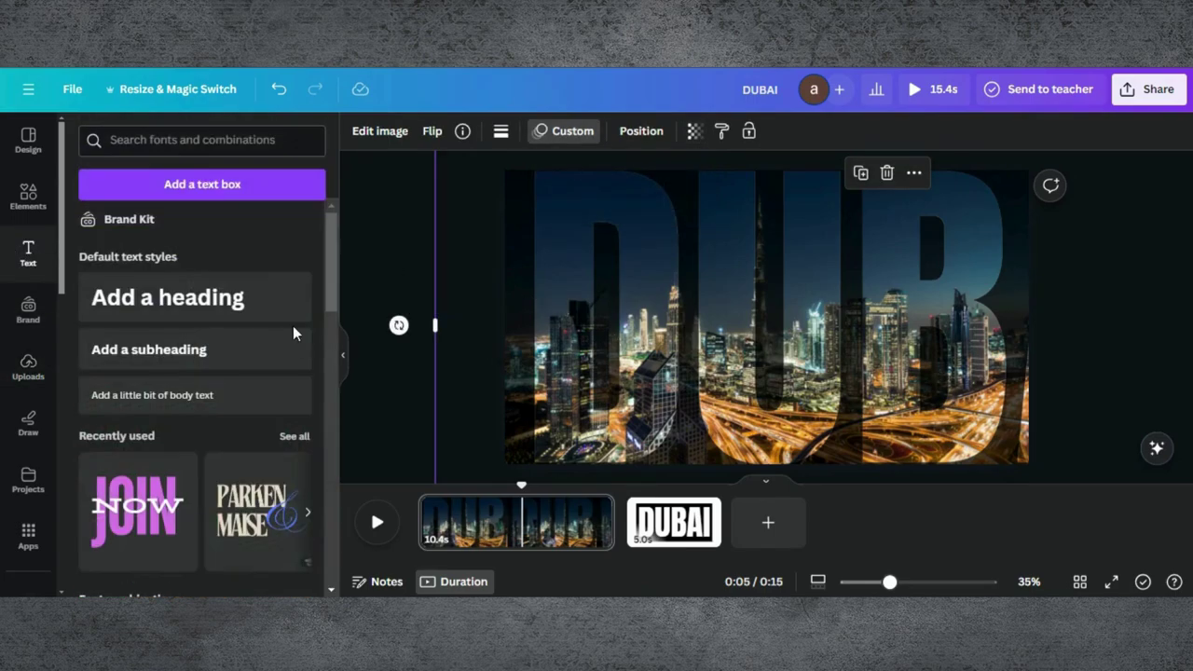
{"action": "left_click", "coordinate": [214, 313]}
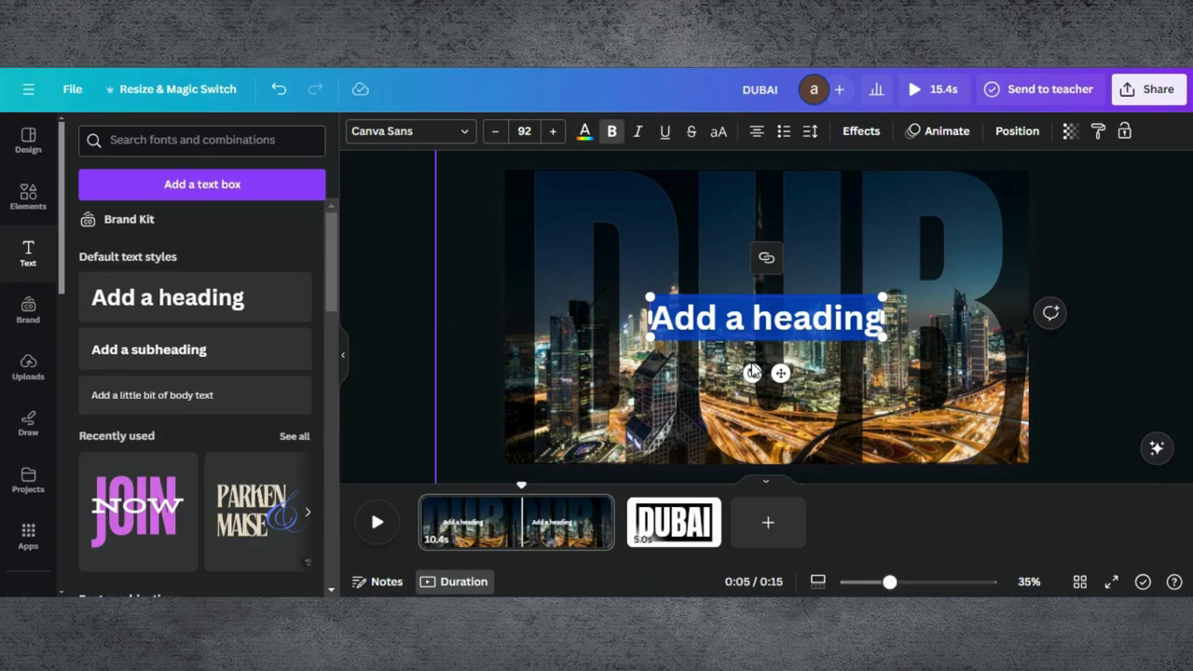
{"action": "type", "text": "DUBAI"}
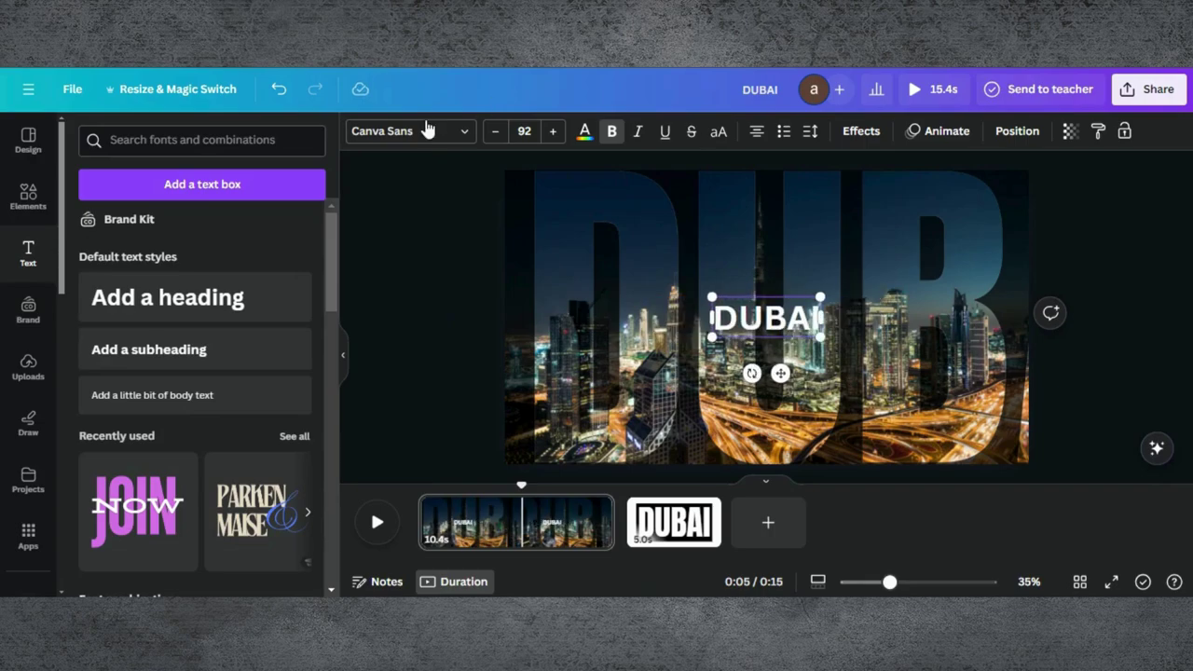
{"action": "left_click", "coordinate": [463, 132]}
{"action": "type", "text": "anton"}
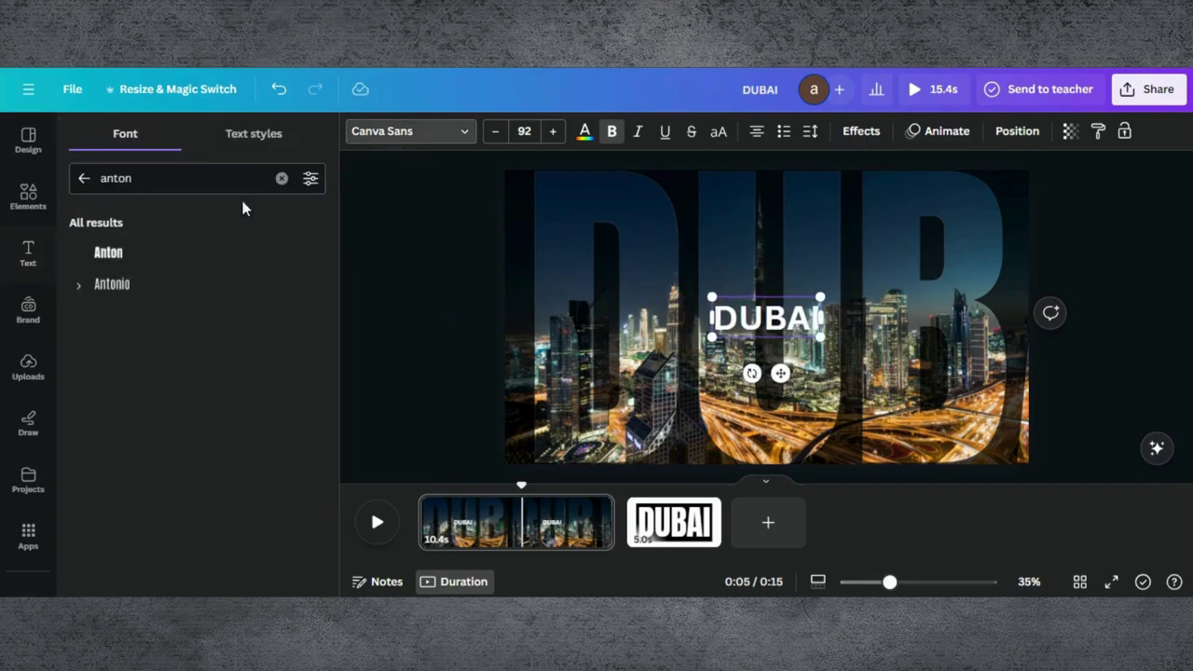
{"action": "left_click", "coordinate": [109, 266]}
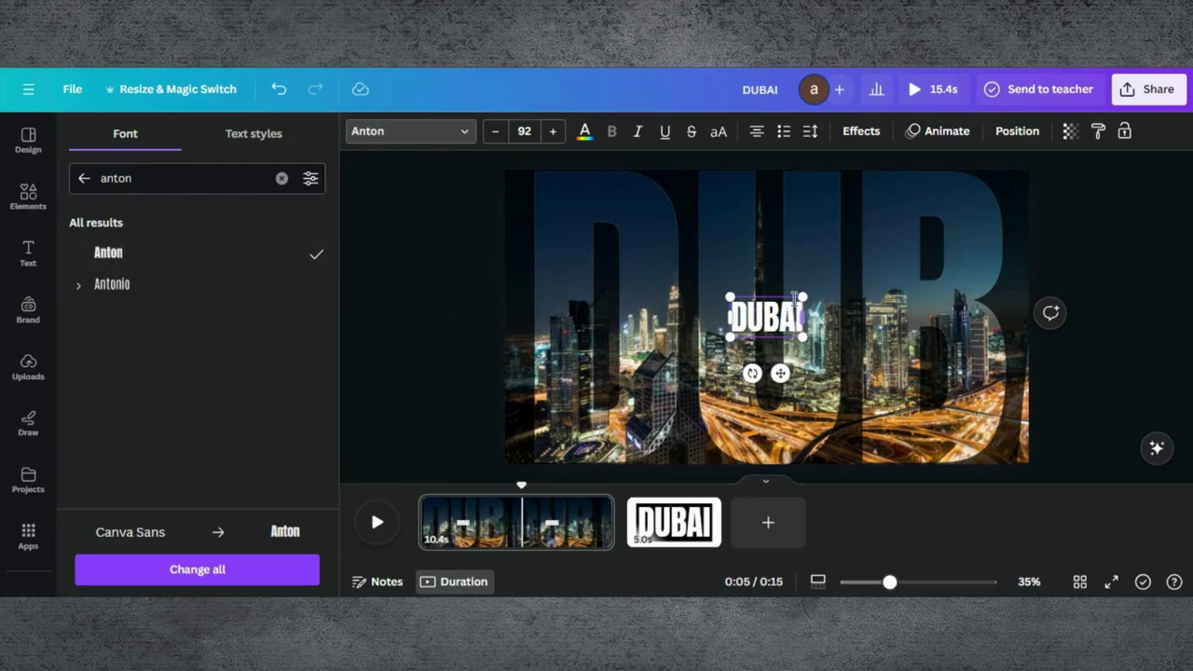
{"action": "left_click_drag", "start_coordinate": [727, 297], "coordinate": [563, 285]}
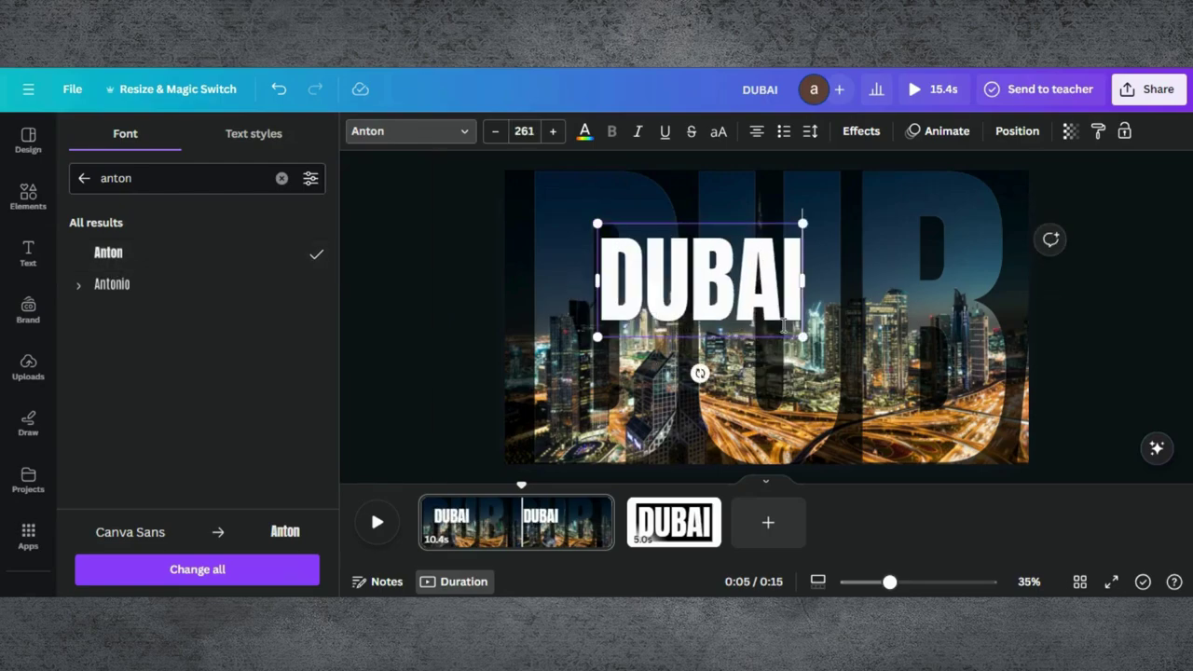
{"action": "left_click_drag", "start_coordinate": [802, 336], "coordinate": [940, 343]}
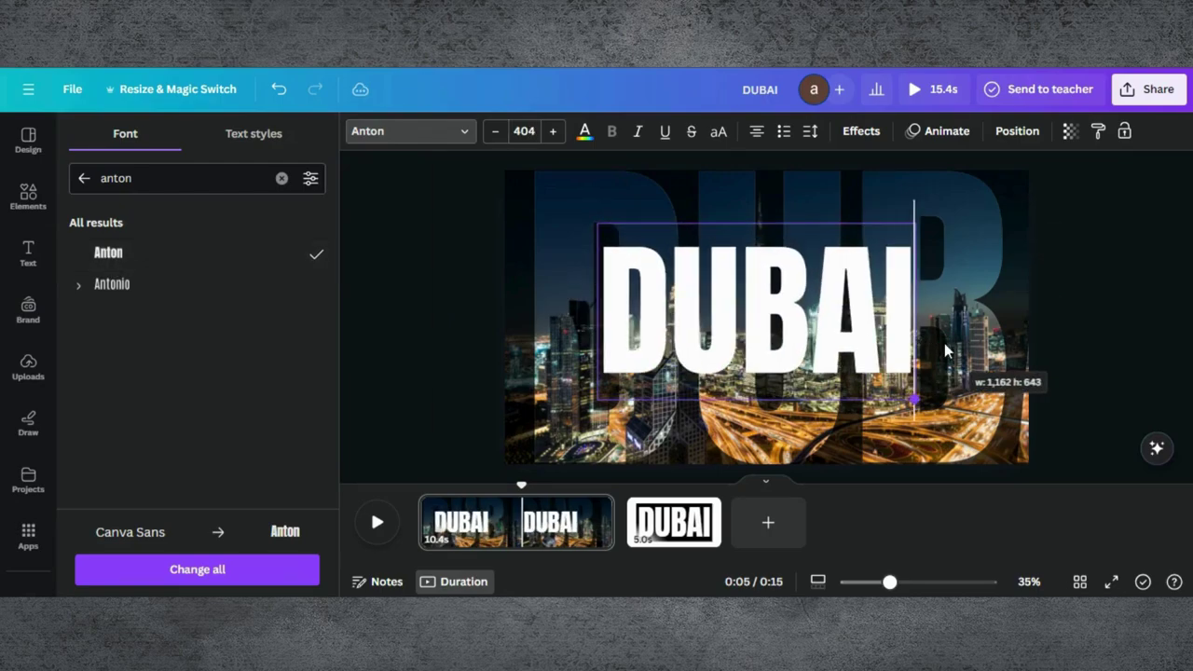
- Apply the Spread text animation to the DUBAI heading on enter only, scaling In with an increased scale amount
{"action": "left_click", "coordinate": [918, 136]}
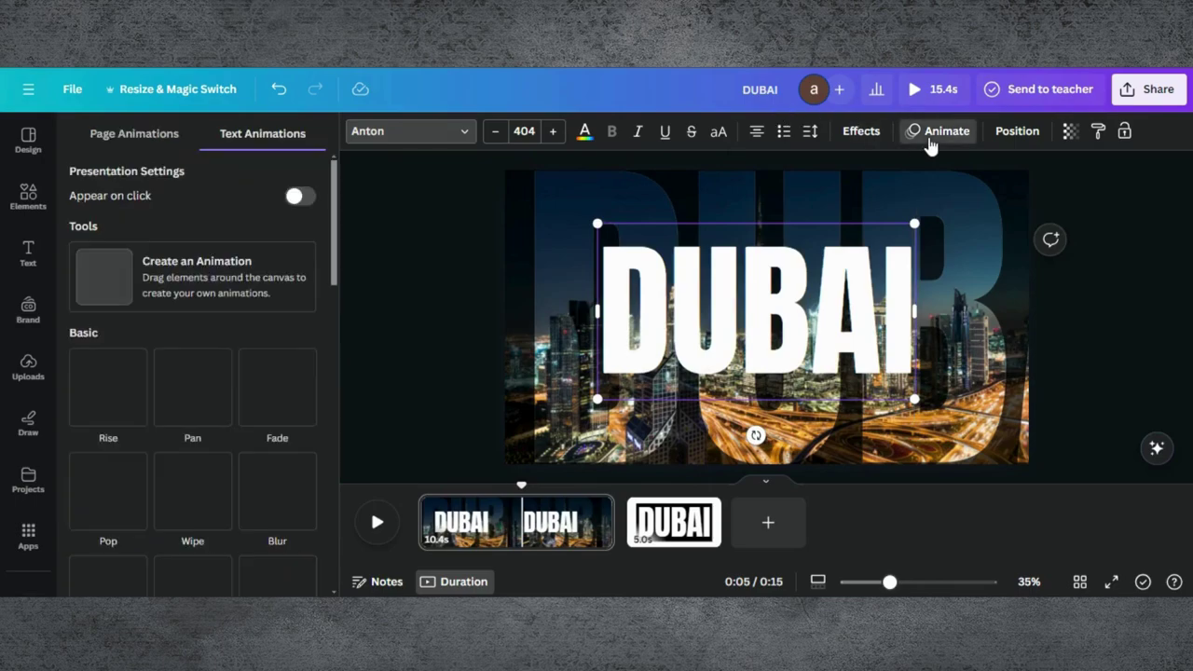
{"action": "scroll", "coordinate": [189, 419], "scroll_direction": "down", "scroll_amount": 7}
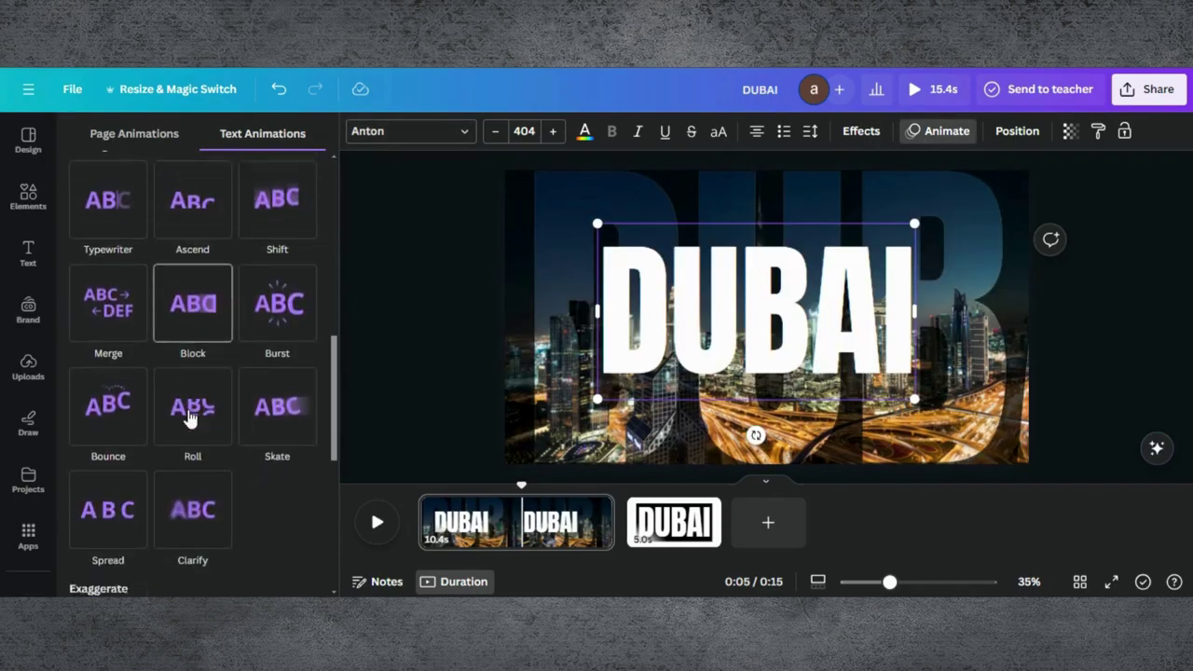
{"action": "left_click", "coordinate": [118, 476]}
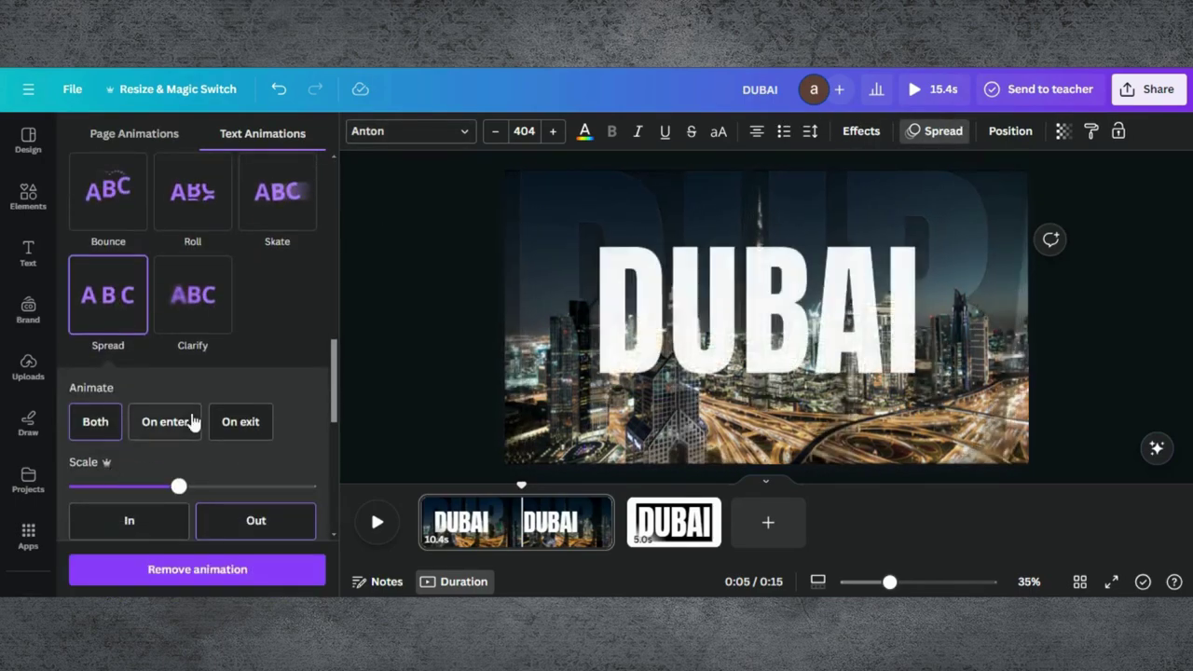
{"action": "left_click", "coordinate": [183, 422]}
{"action": "left_click", "coordinate": [145, 527]}
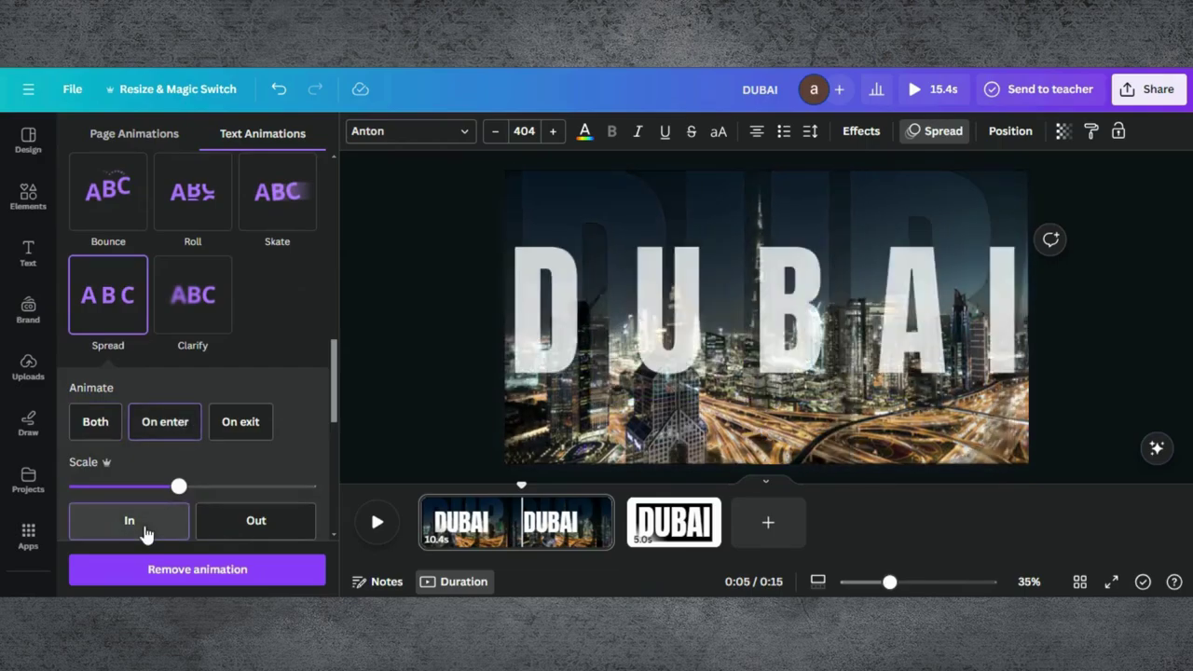
{"action": "left_click_drag", "start_coordinate": [178, 486], "coordinate": [212, 486]}
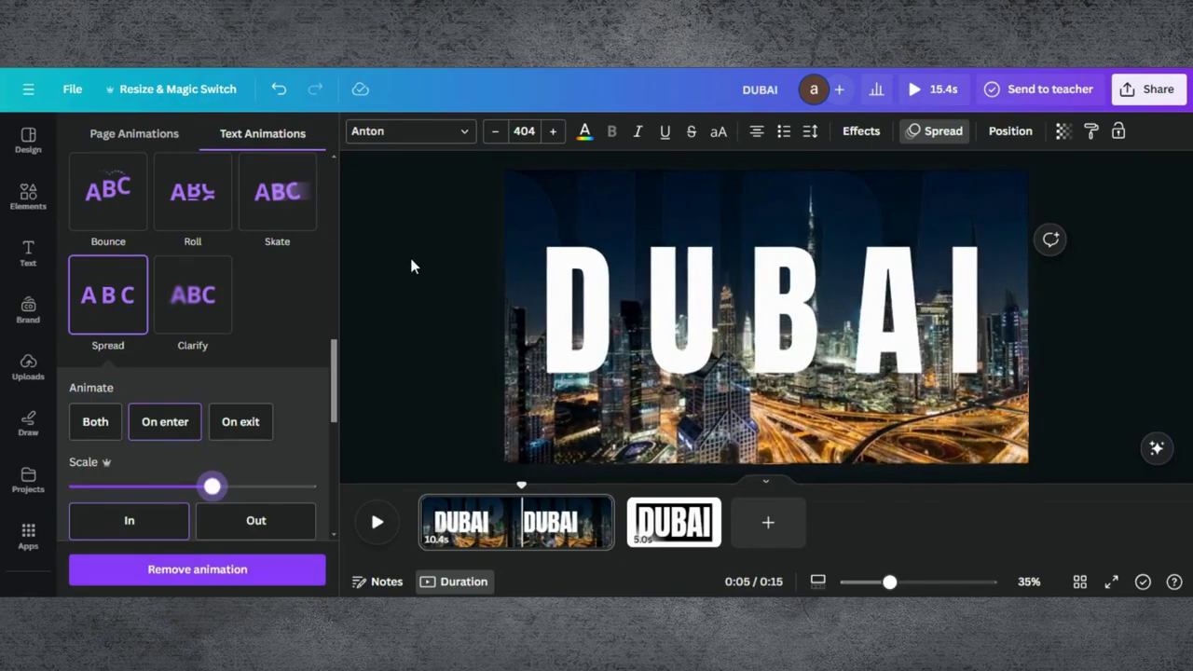
{"action": "left_click", "coordinate": [422, 256]}
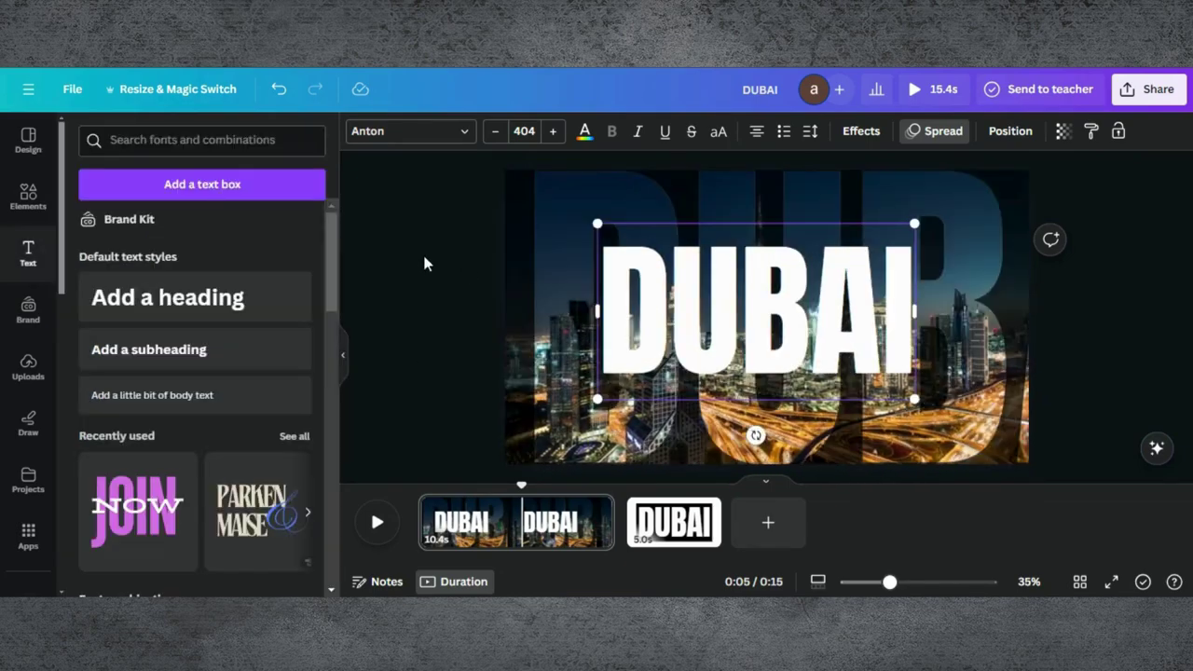
- Shrink the DUBAI heading to about size 341, move it towards the page centre and play the video preview
{"action": "left_click", "coordinate": [996, 352]}
{"action": "left_click", "coordinate": [783, 308]}
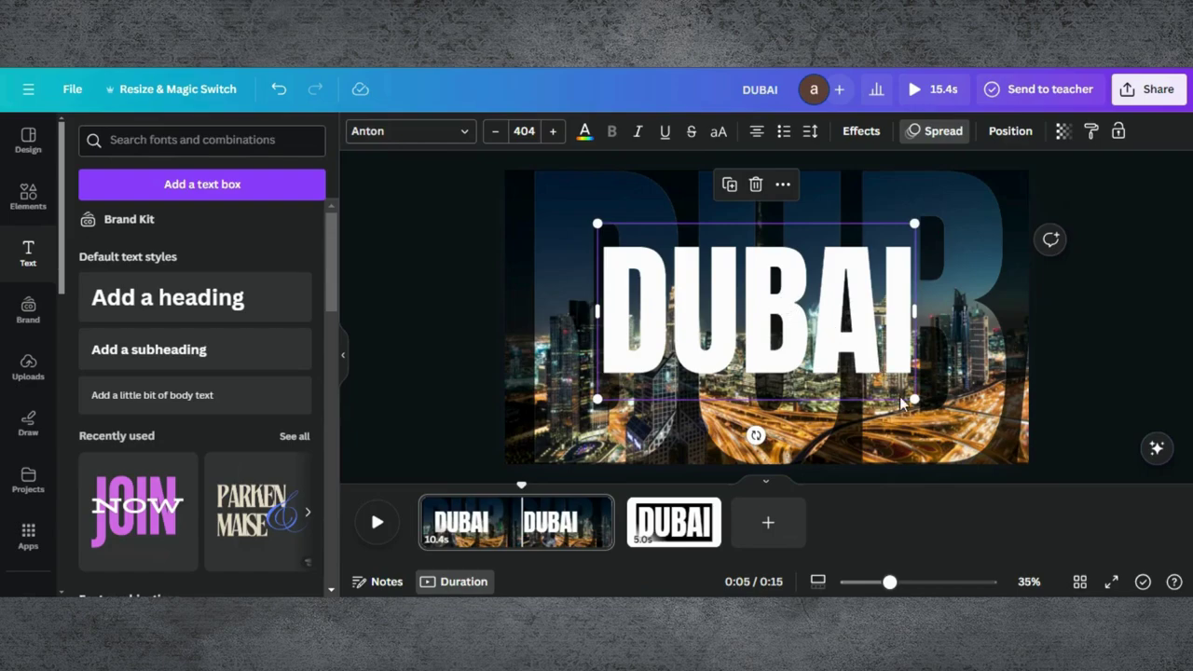
{"action": "left_click_drag", "start_coordinate": [915, 399], "coordinate": [866, 366]}
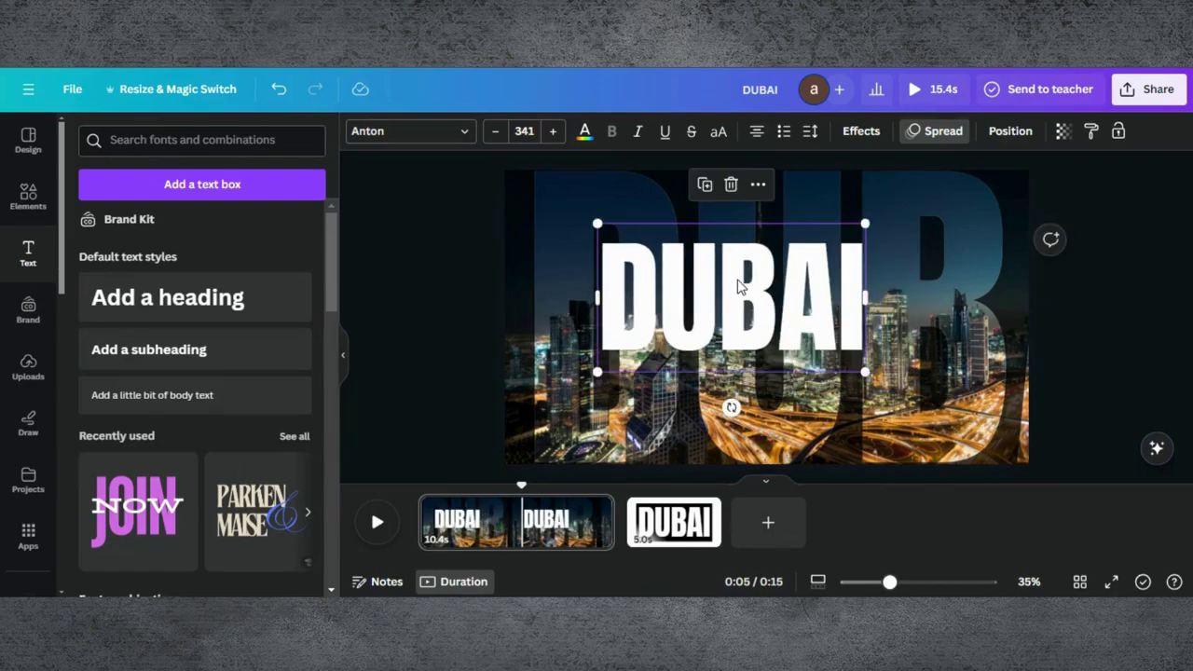
{"action": "left_click_drag", "start_coordinate": [738, 286], "coordinate": [748, 283]}
{"action": "key", "text": "space"}
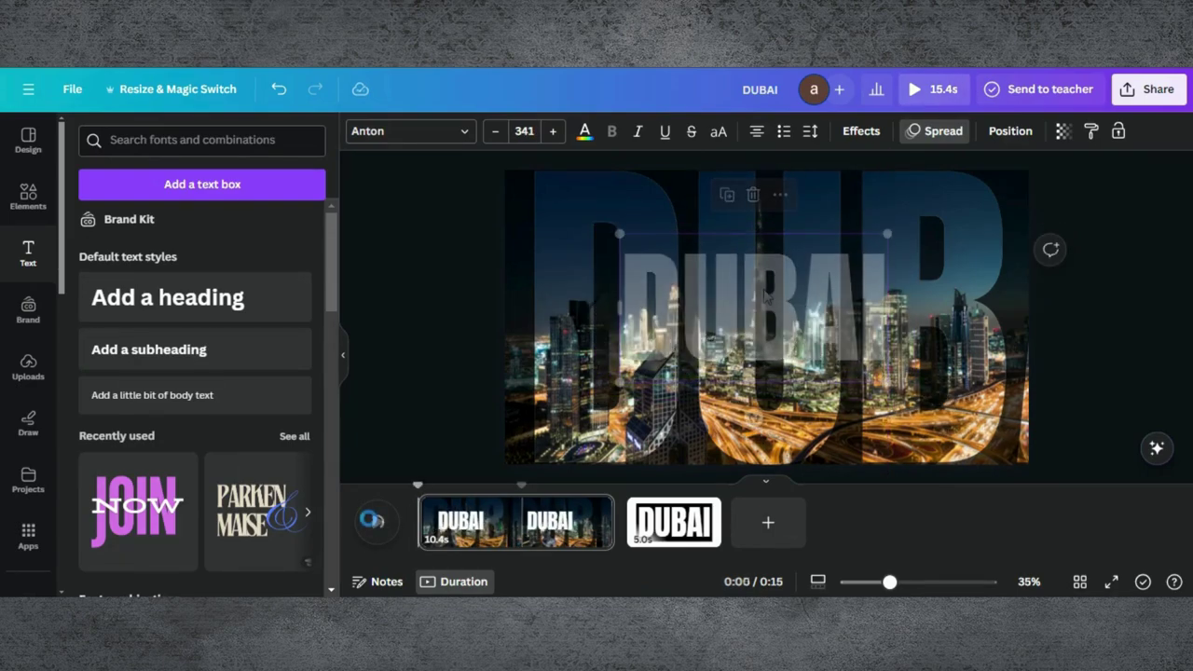